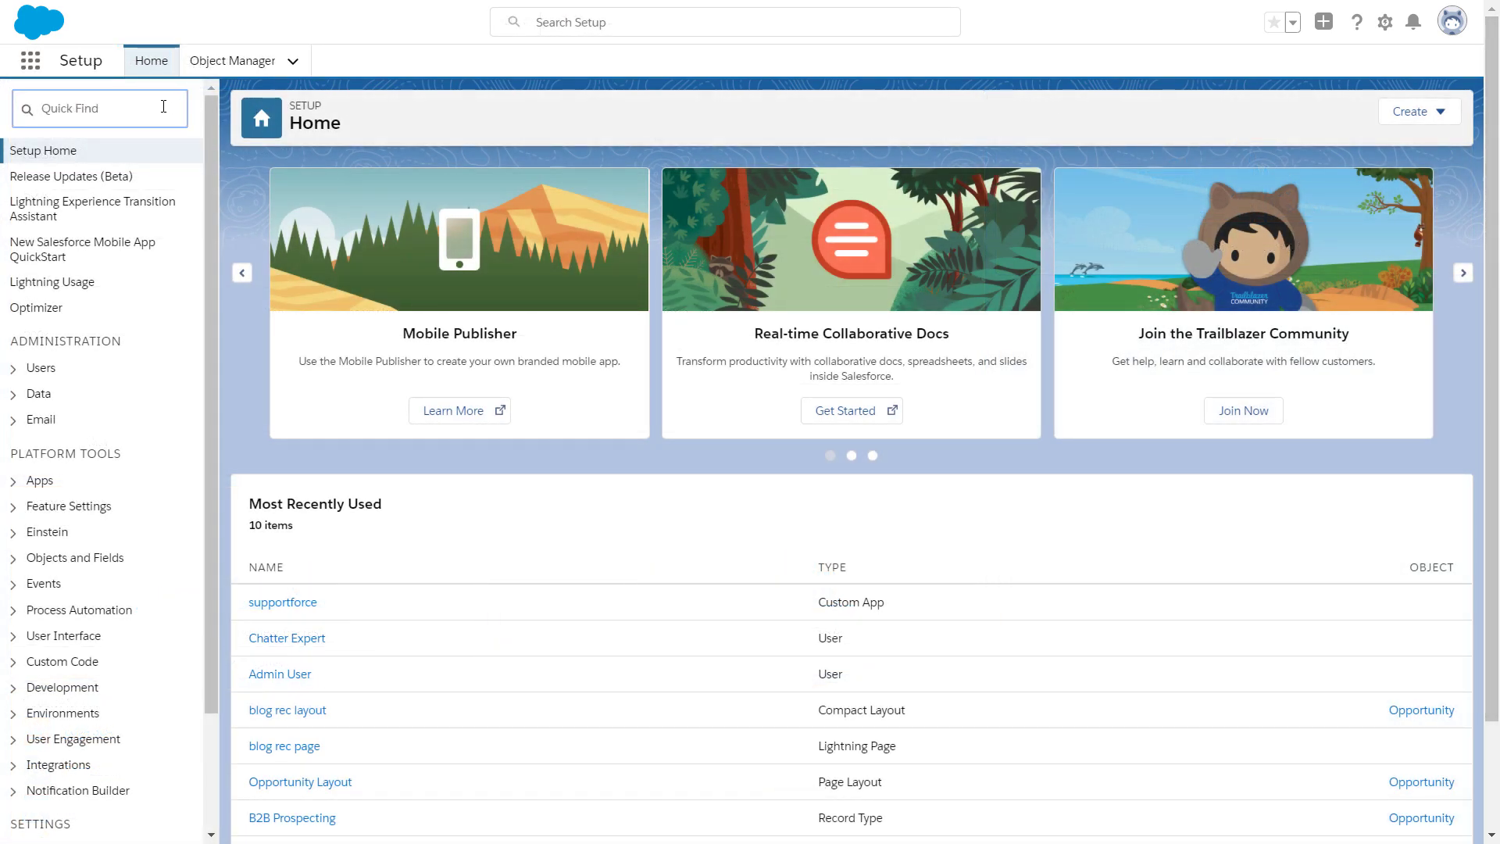
Step: Find In-App Guidance through Quick Find and launch the builder to add new guidance
text(In-App)
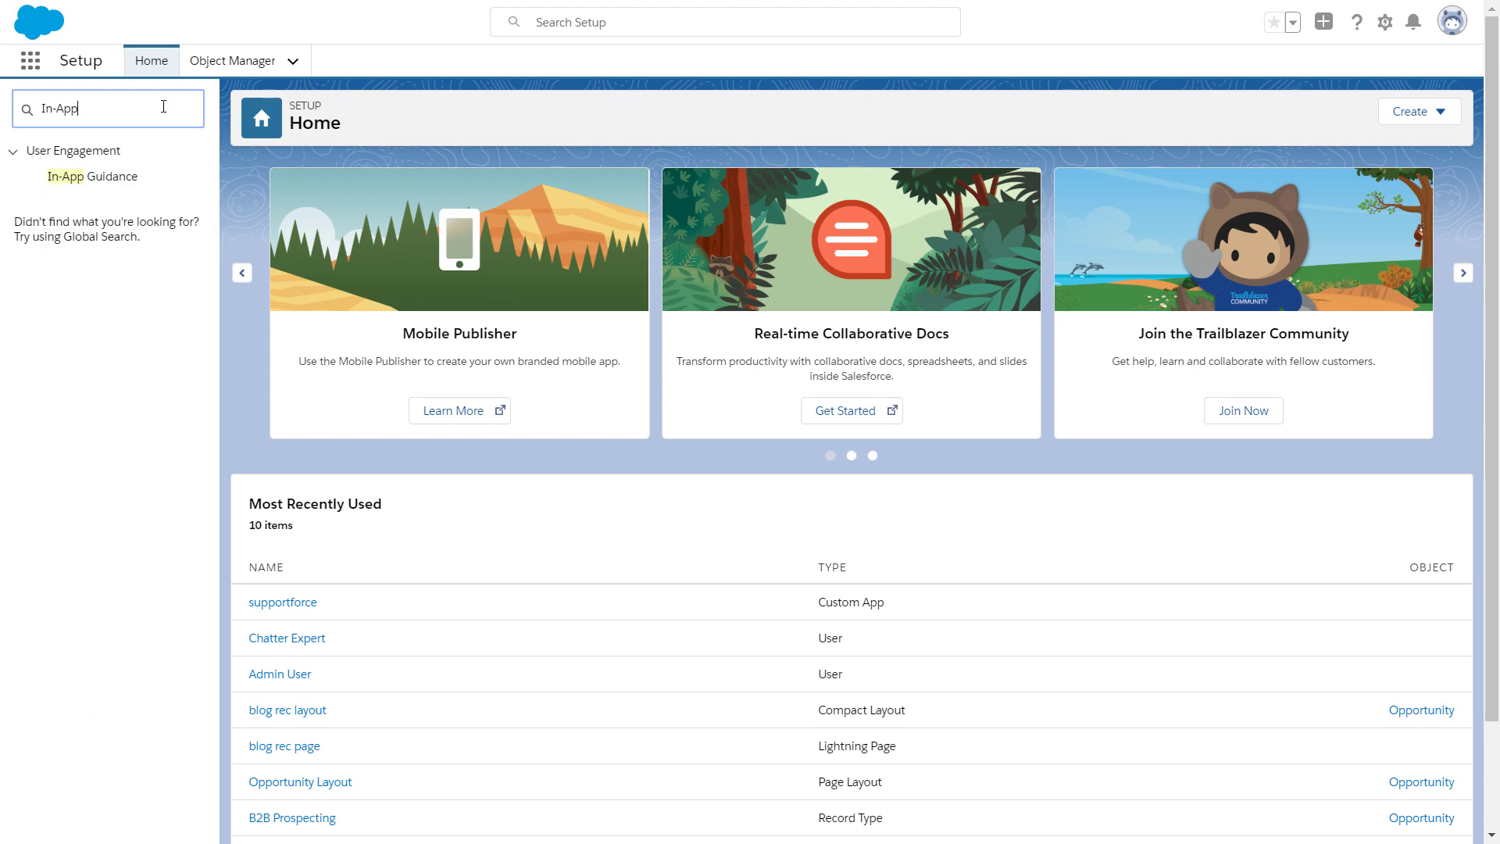
click(110, 177)
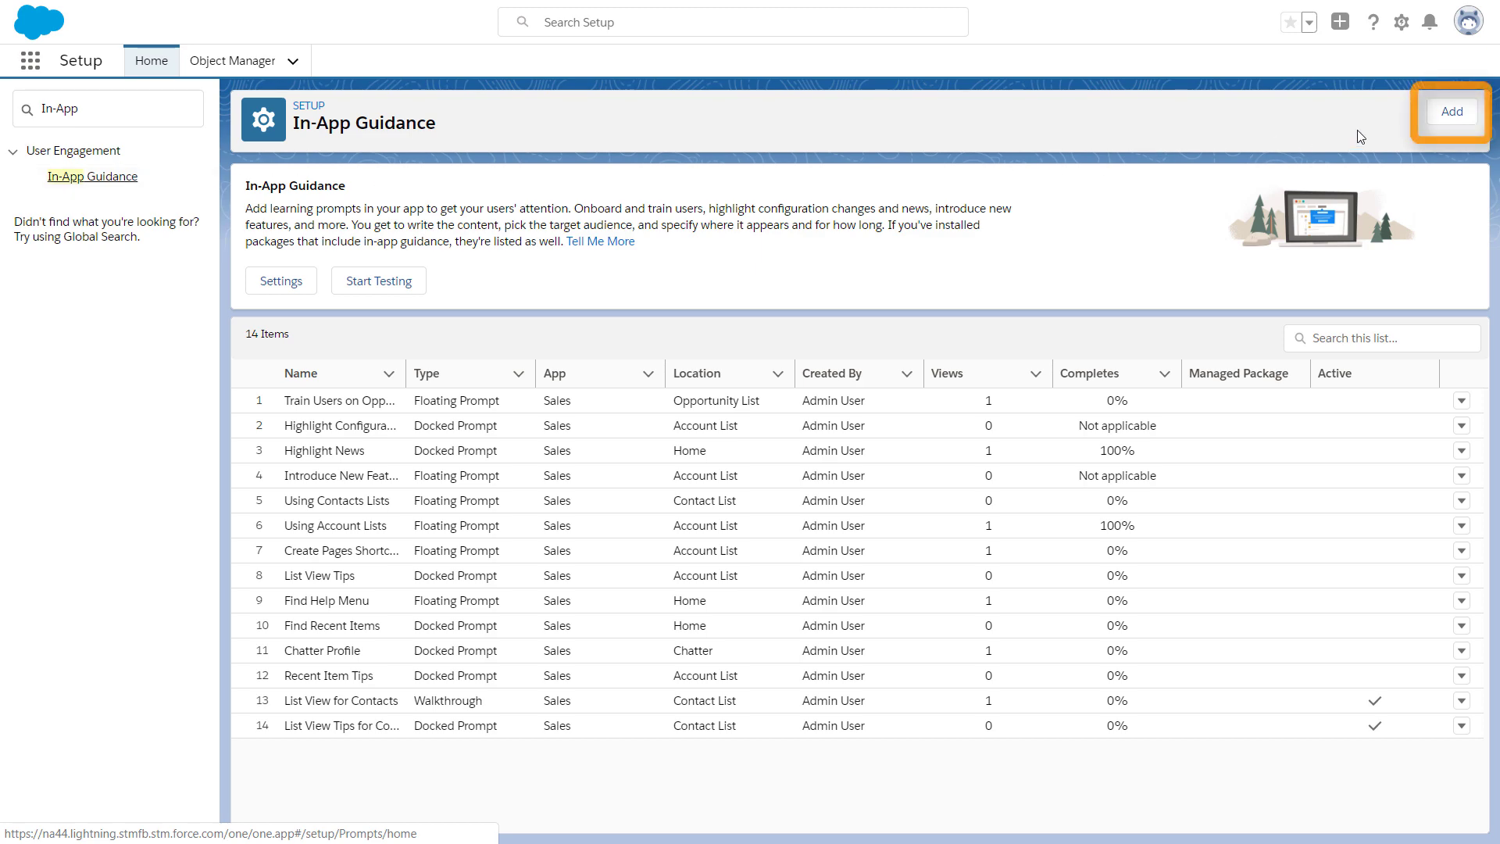
click(1438, 121)
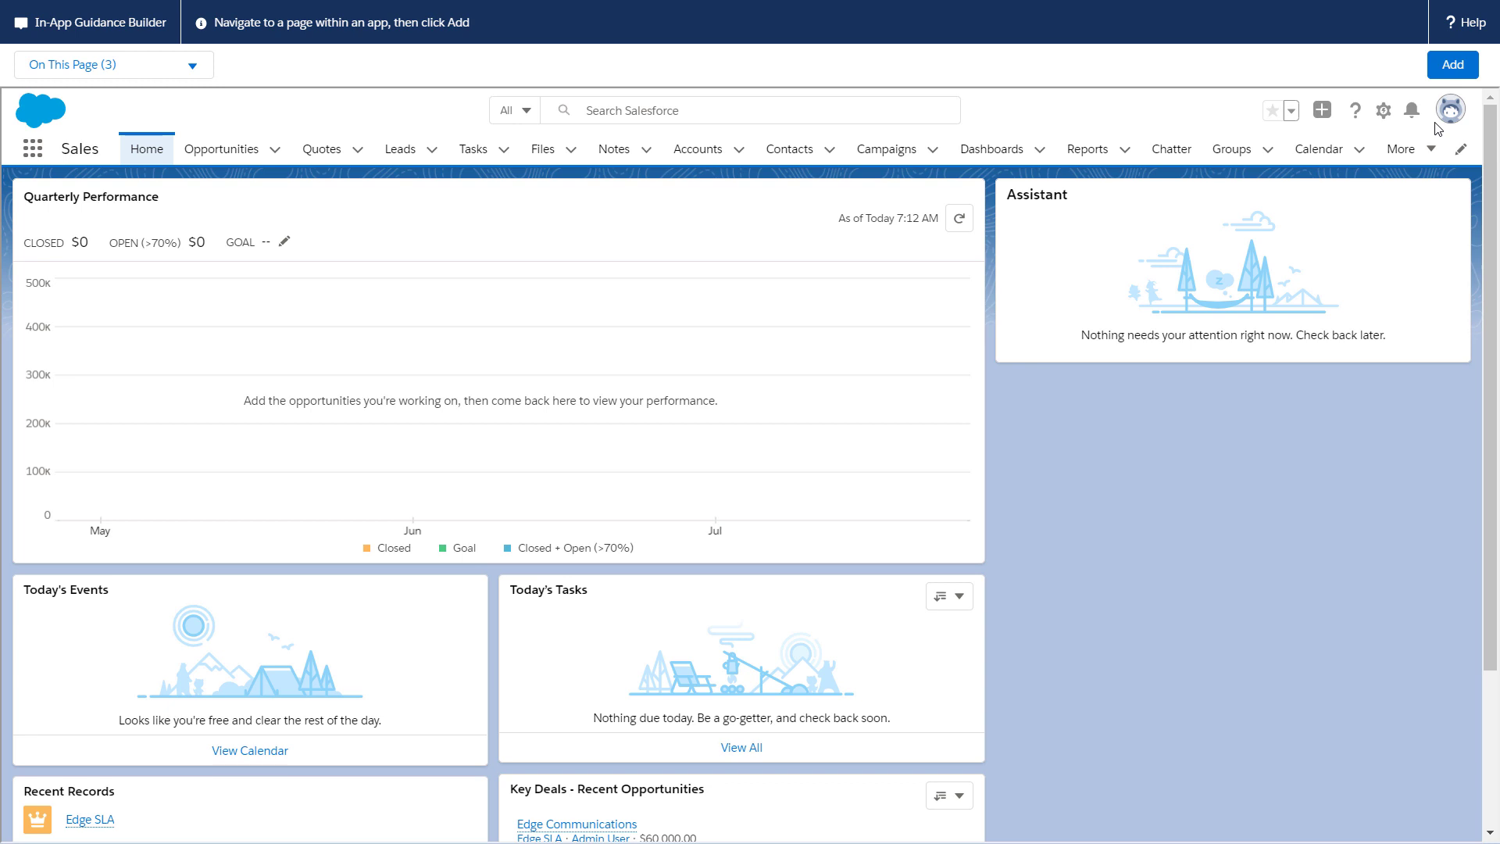
Step: Move the builder to the Accounts list page and start new guidance there
click(707, 164)
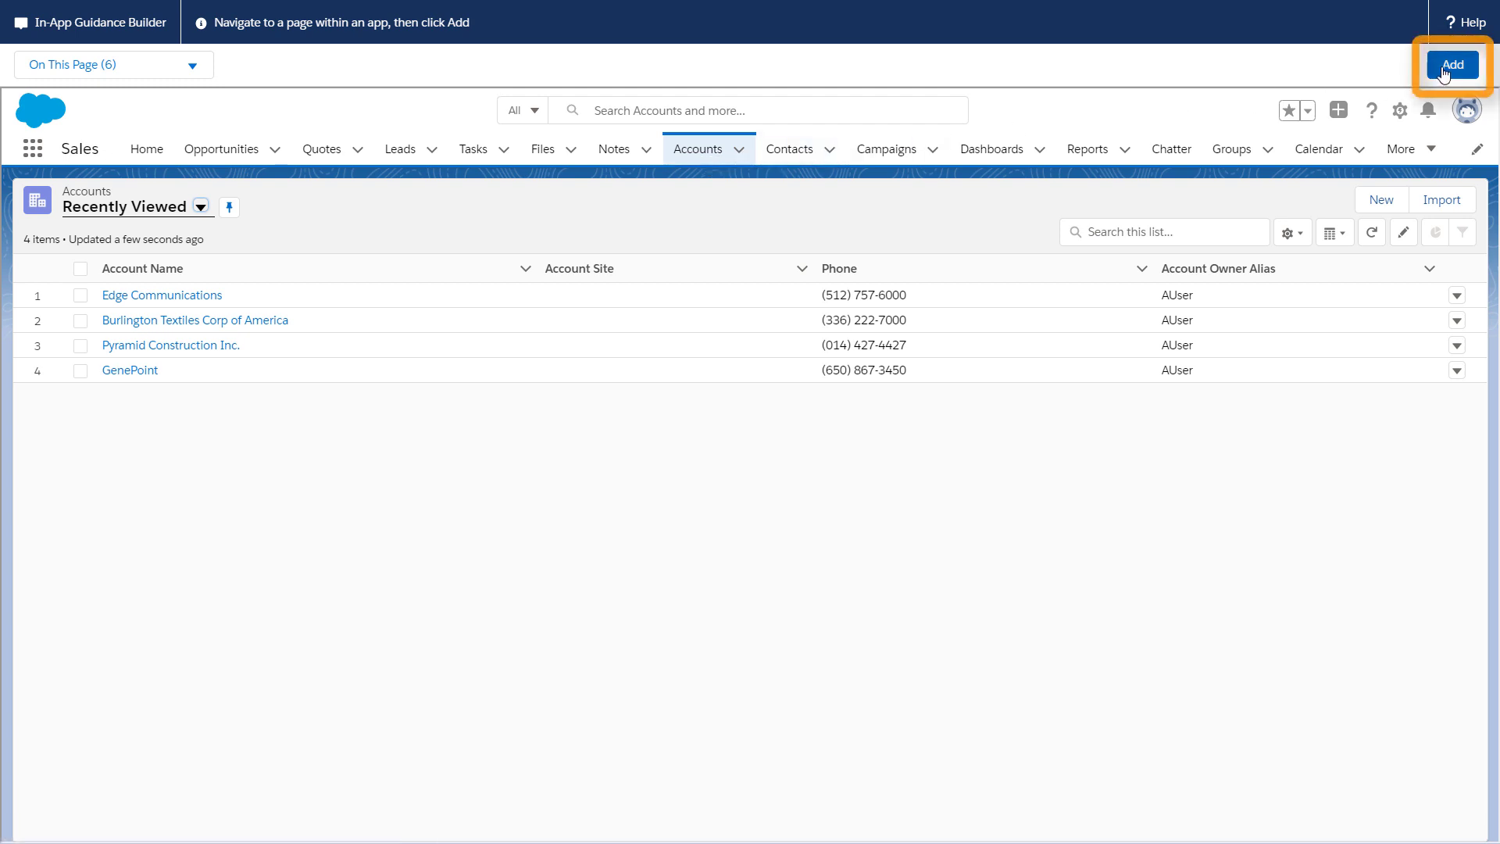
click(1445, 72)
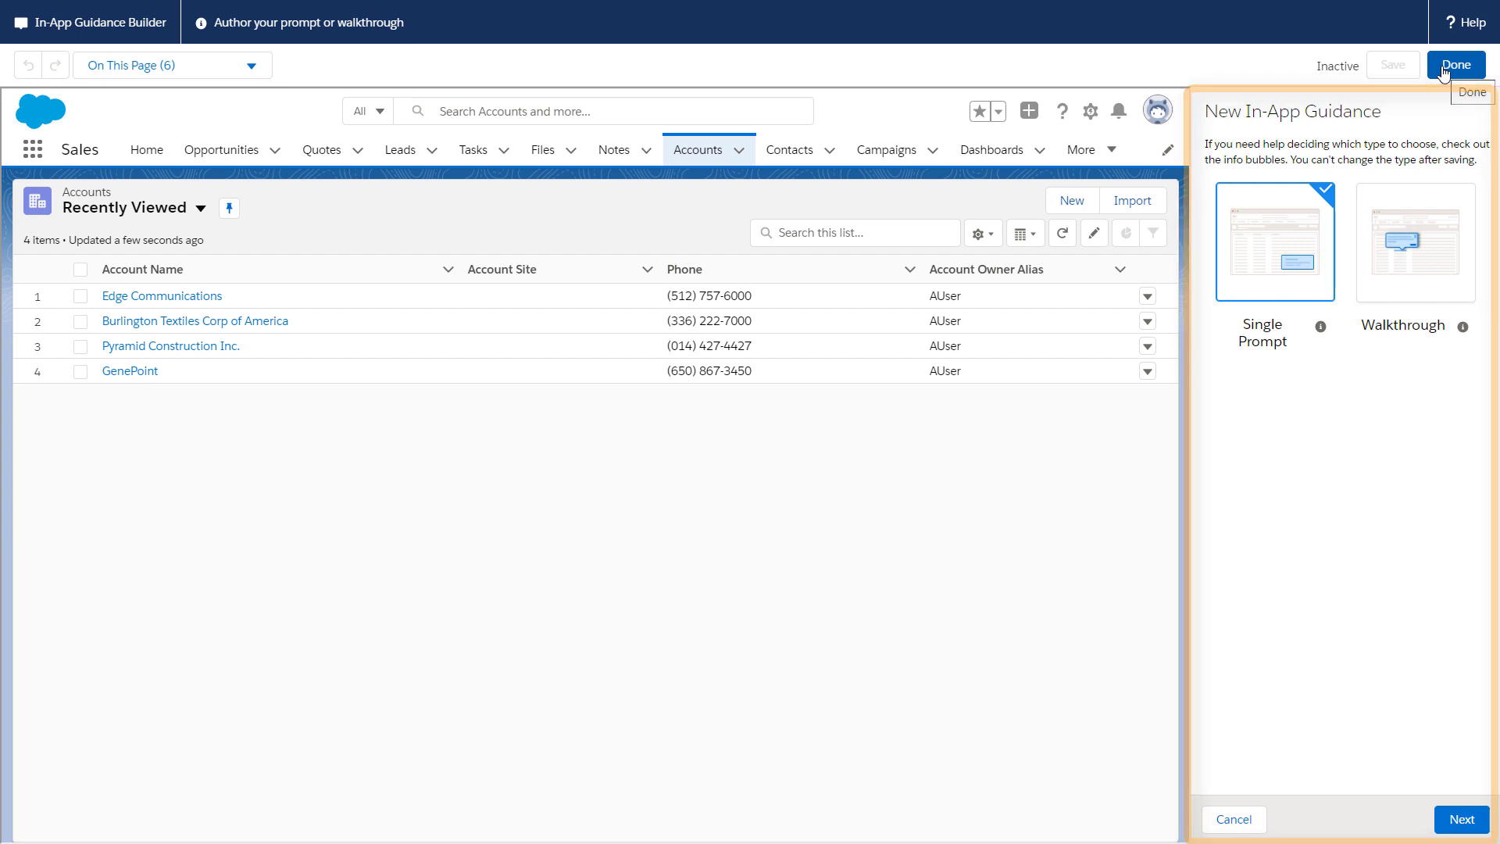
Step: Choose the Walkthrough type and make its first step a Top Center floating prompt
click(1445, 236)
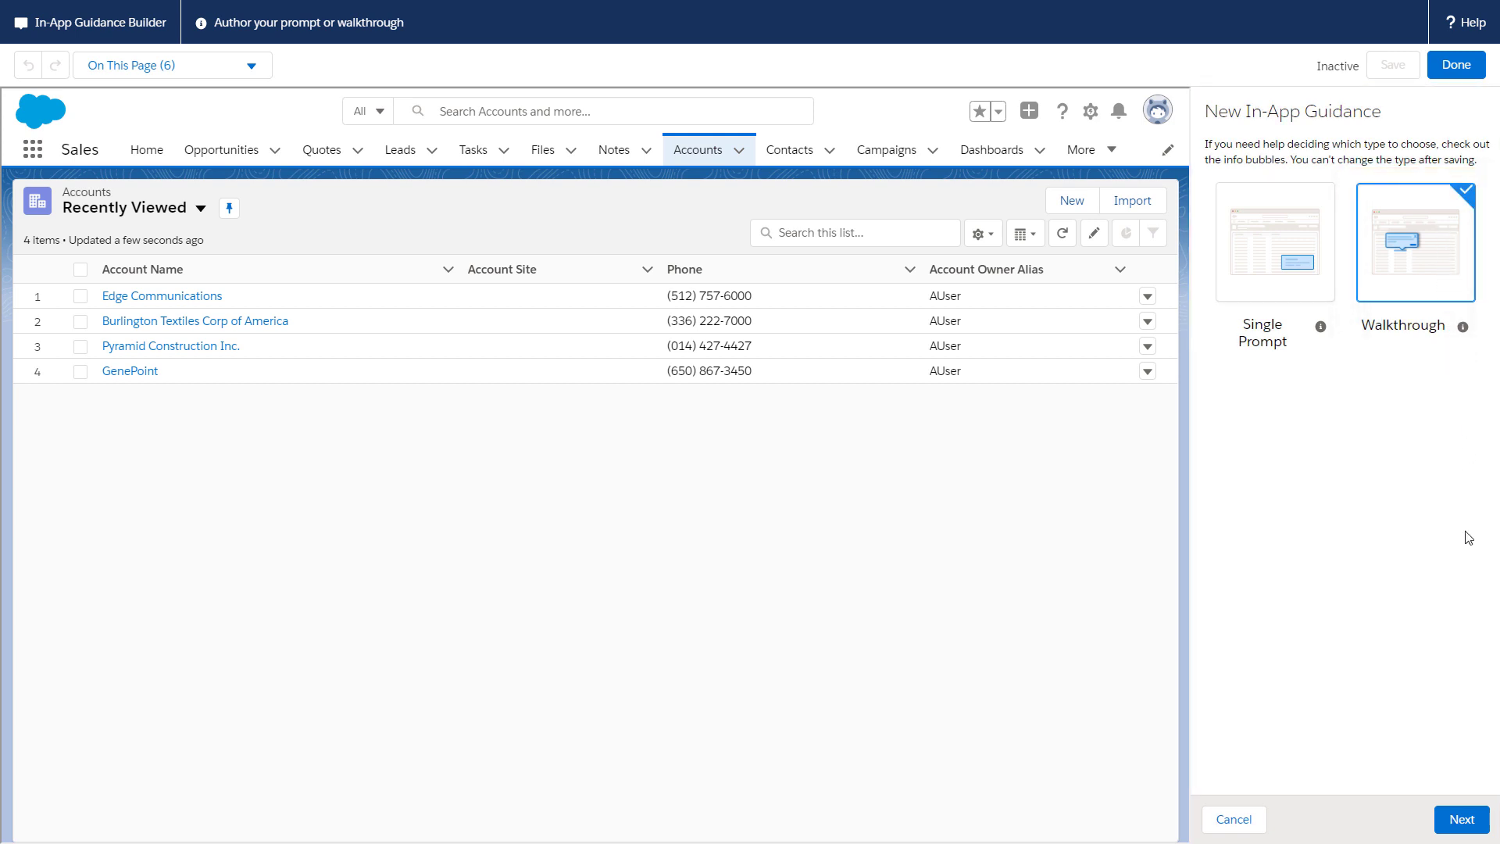
click(1462, 820)
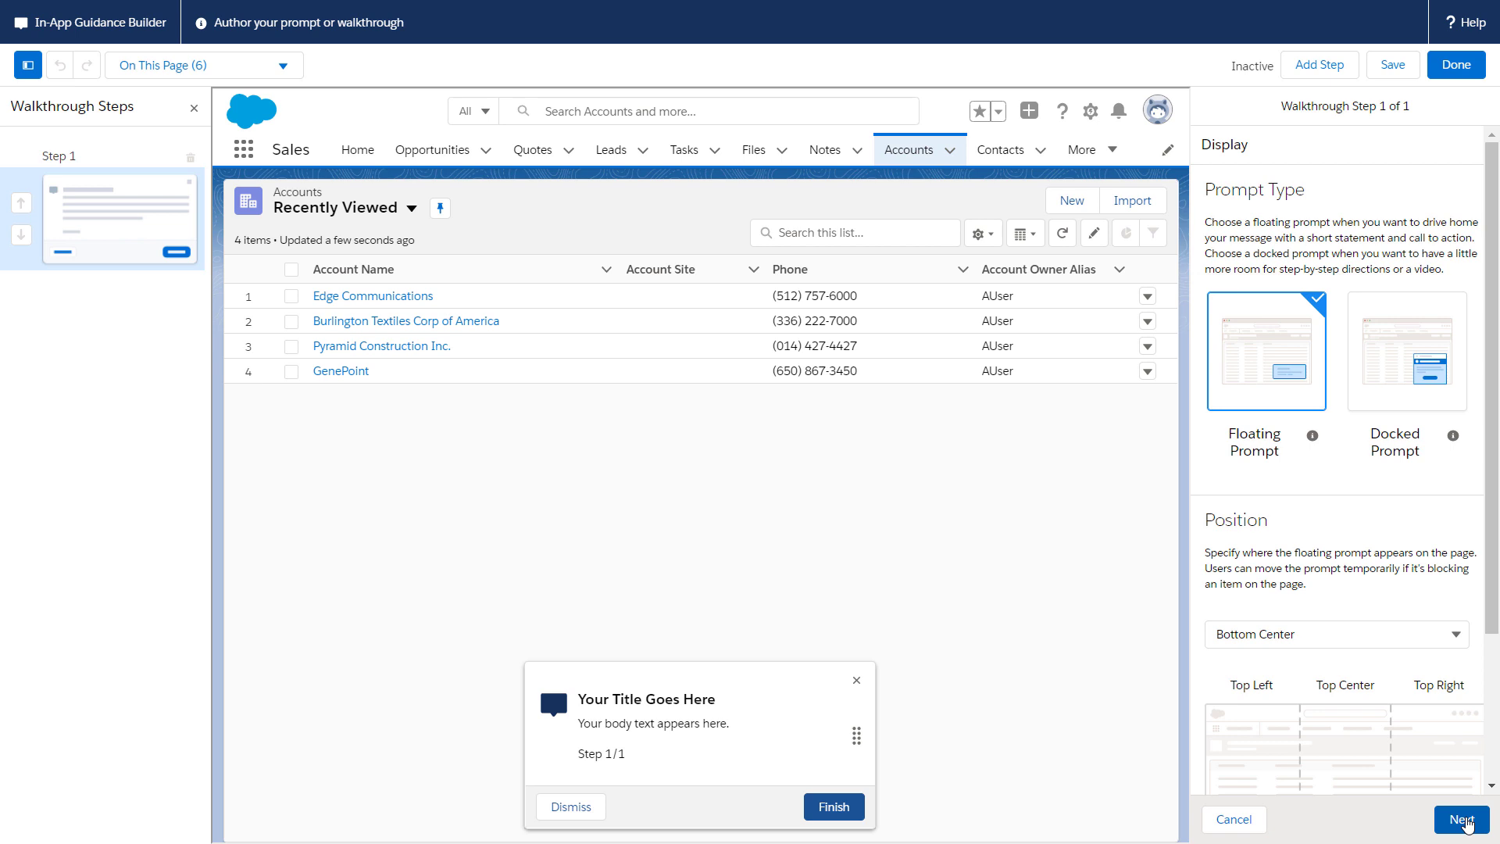
drag(1494, 622, 1494, 623)
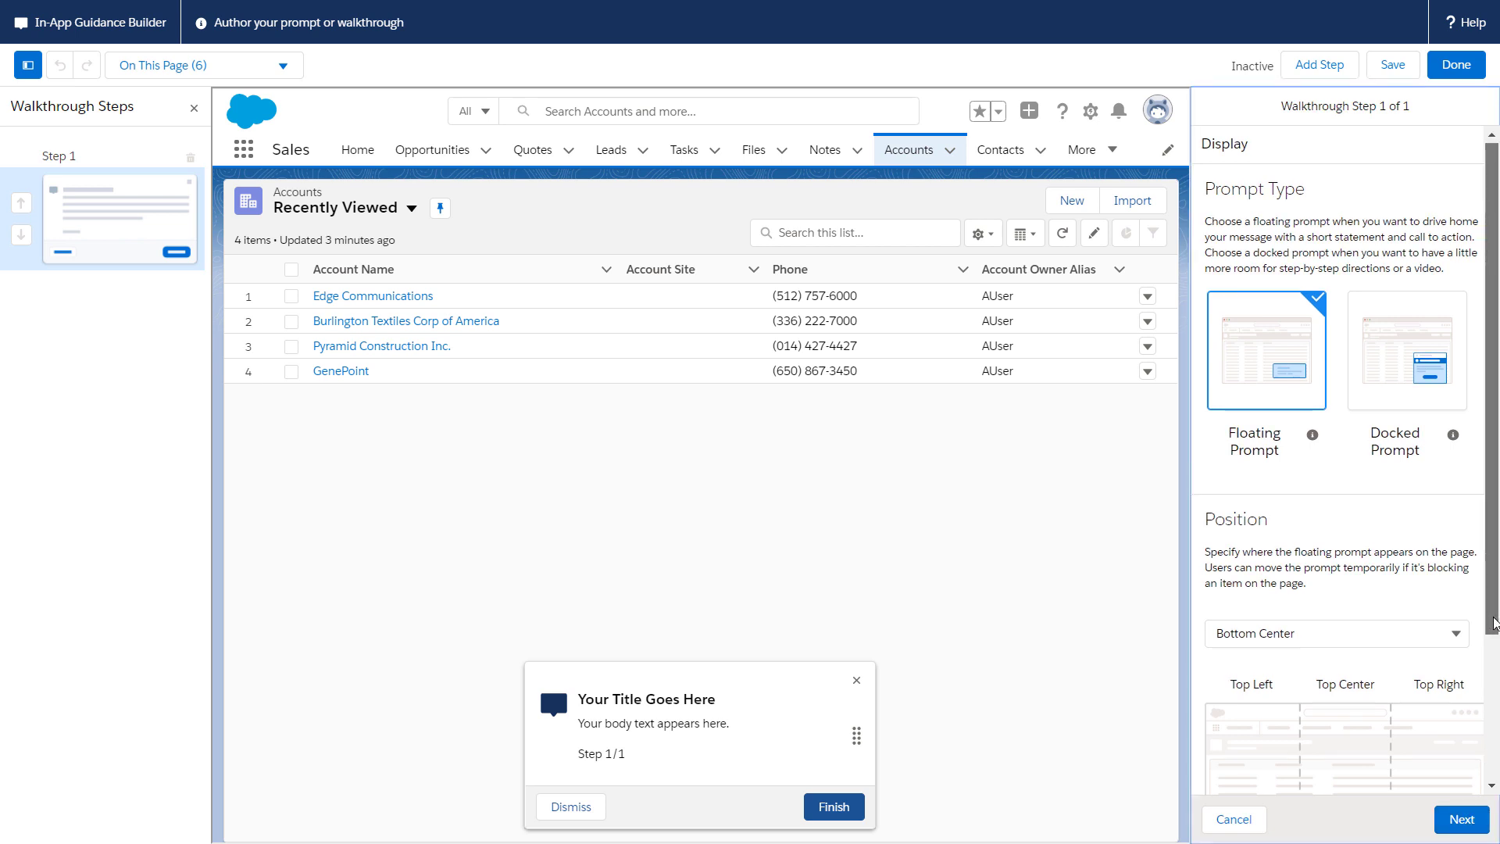
scroll(1494, 622, down, 2)
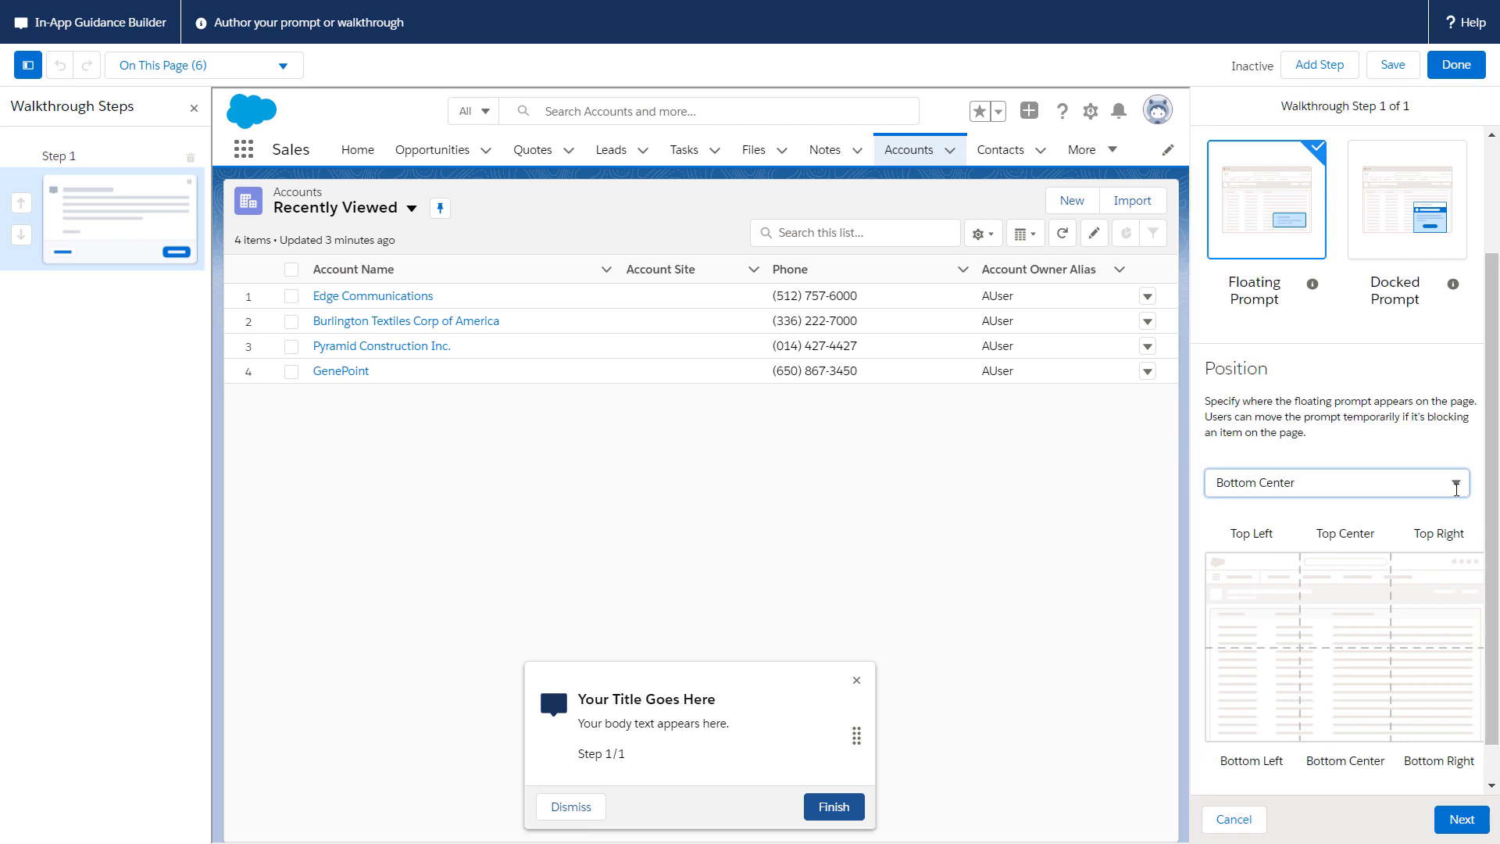
click(1455, 490)
click(1450, 543)
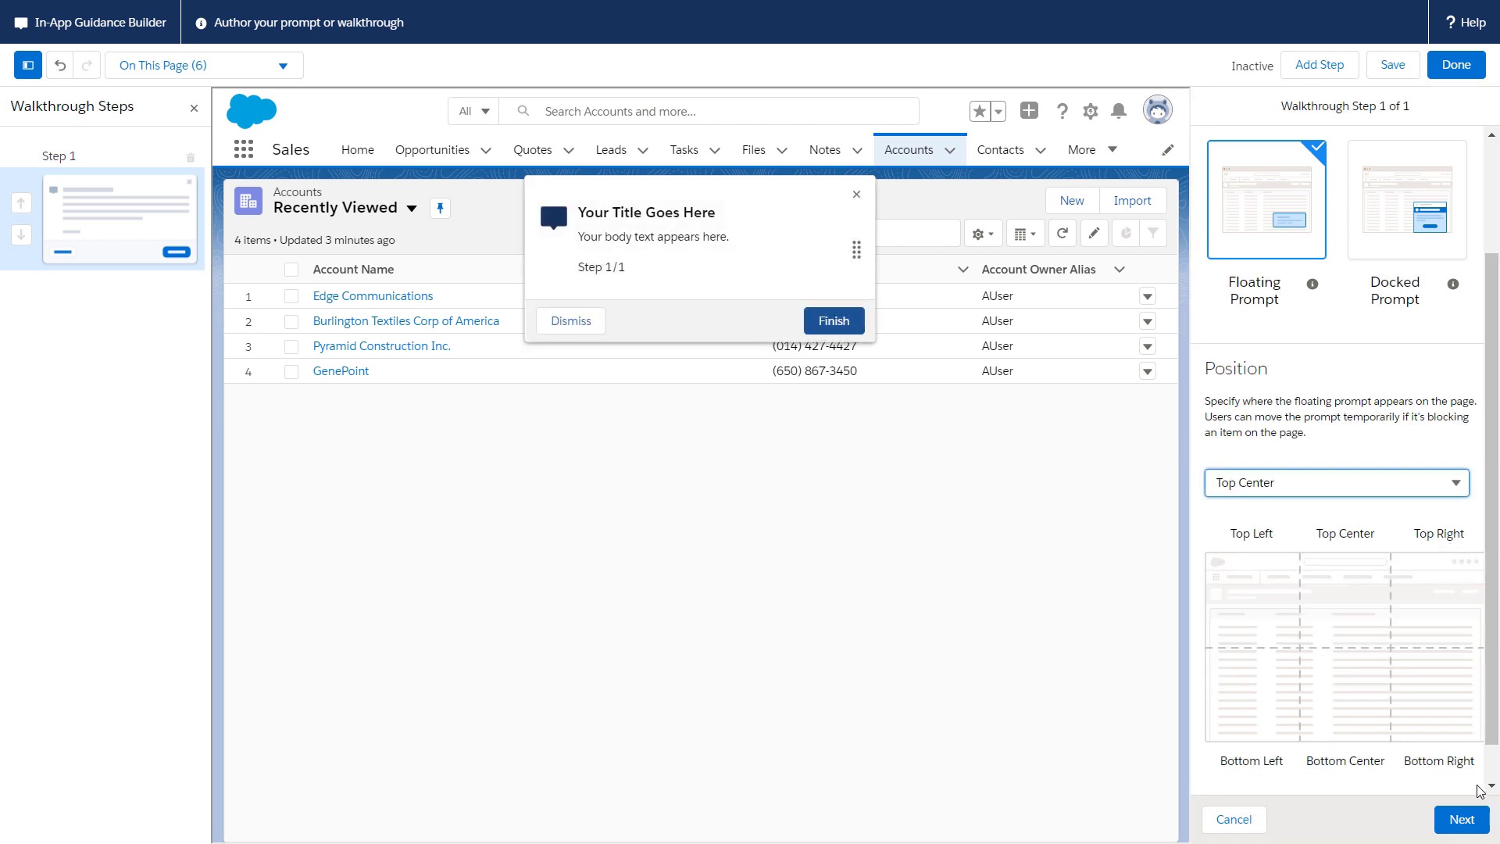
click(1472, 821)
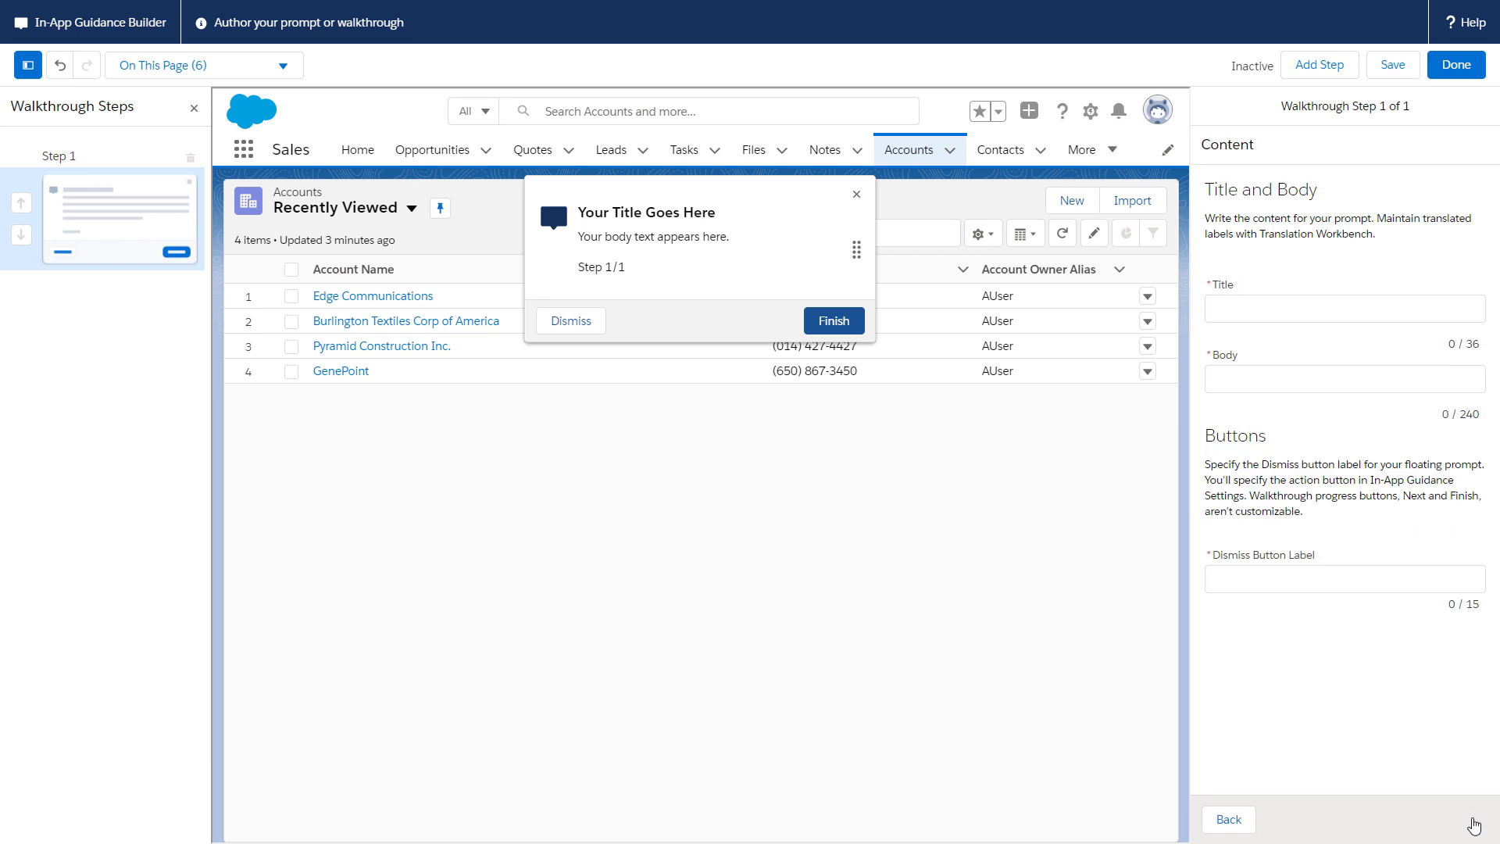
Step: Give step 1 the title 'Get to know the power of list views' and its explanatory body
click(1431, 311)
text(Get to know the power of list views)
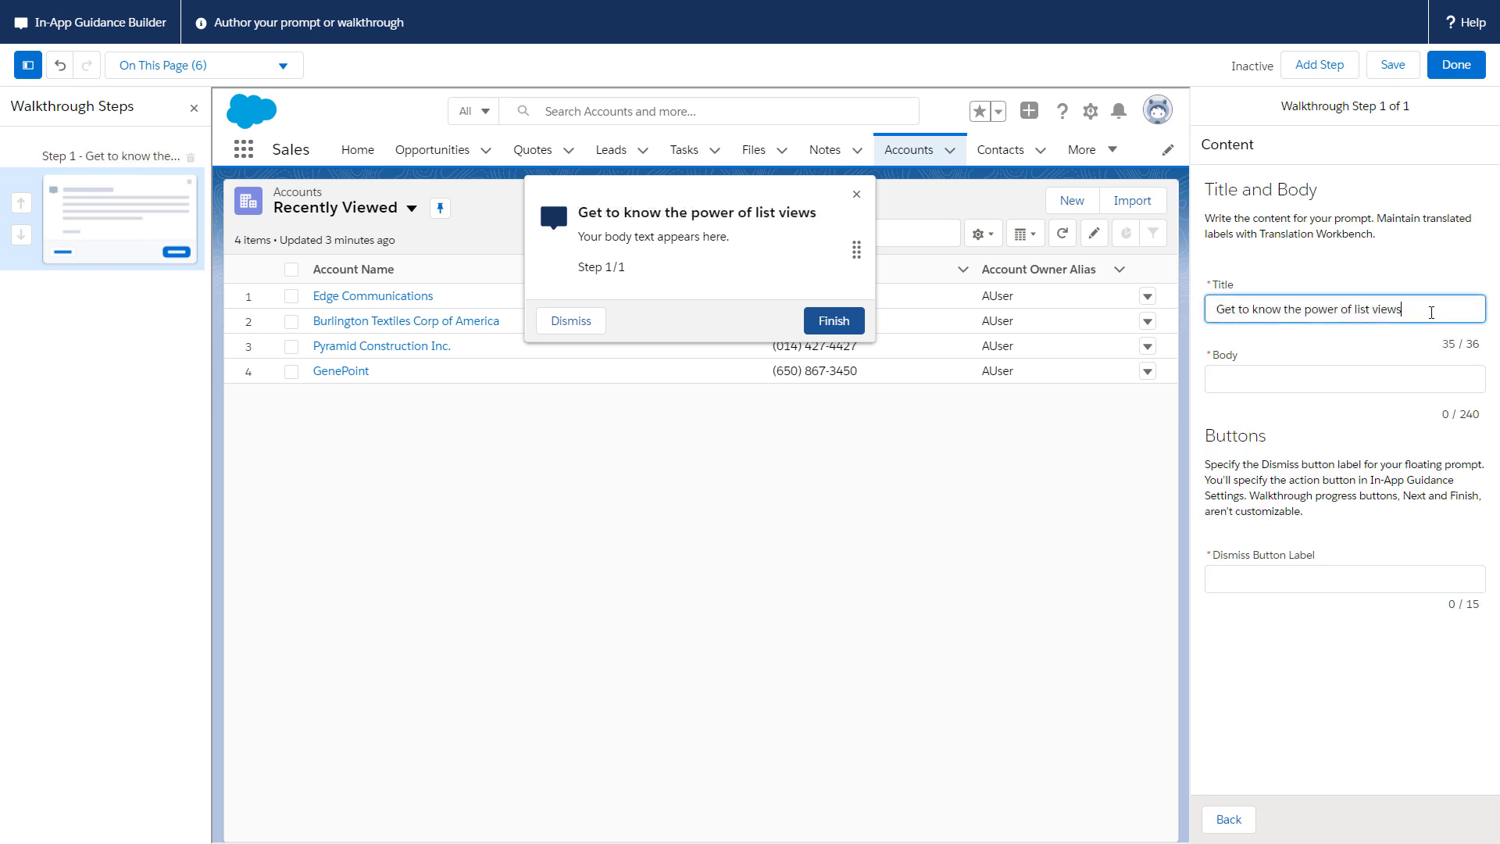
click(1477, 381)
text(You know that list views are a great way to sort, prioritize, and analyze the records that are most important to you. Let's tak)
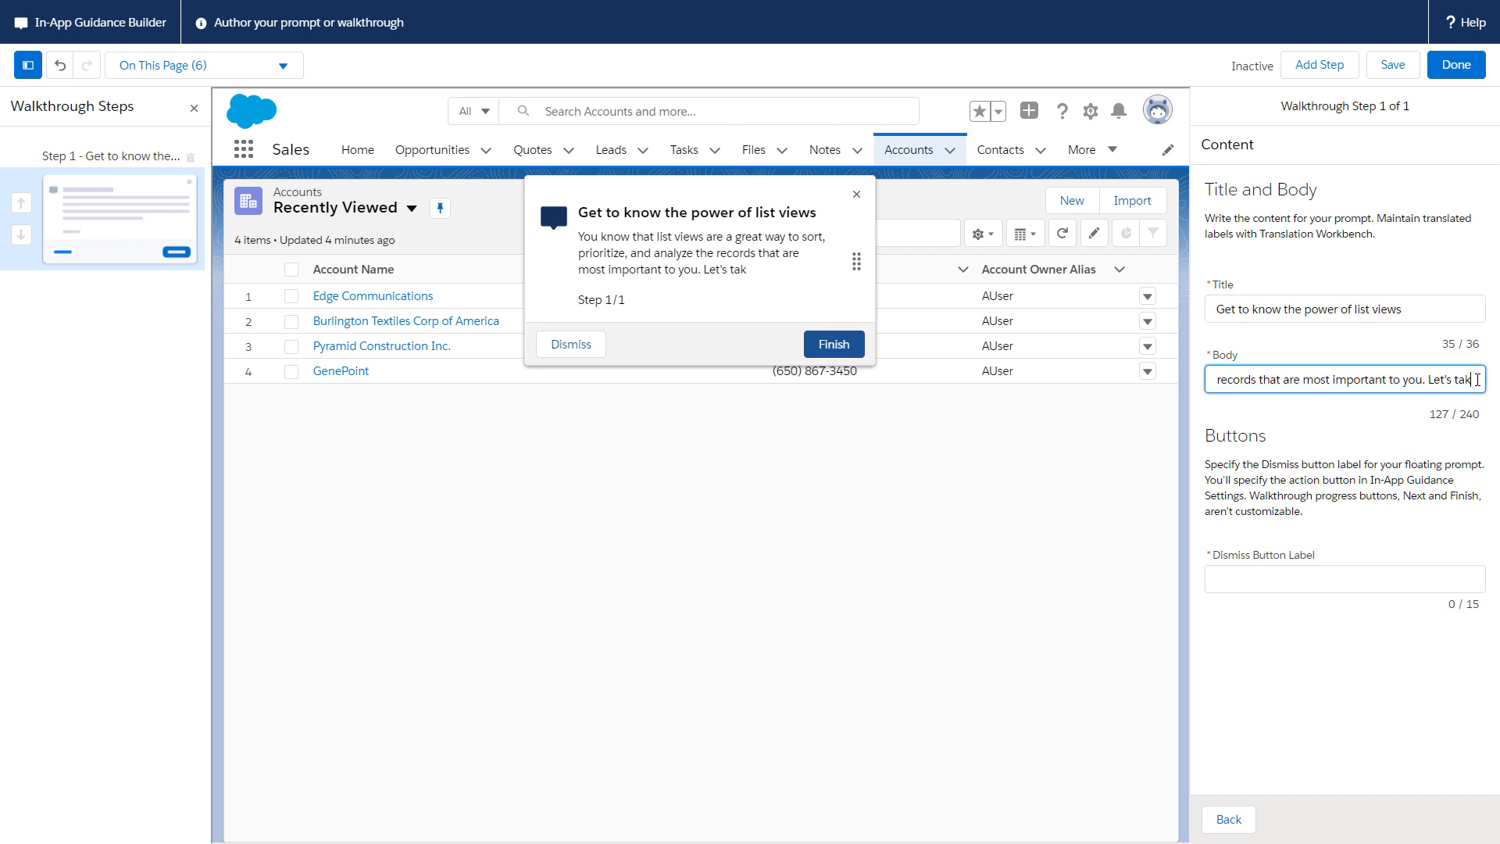
text(e a look now.)
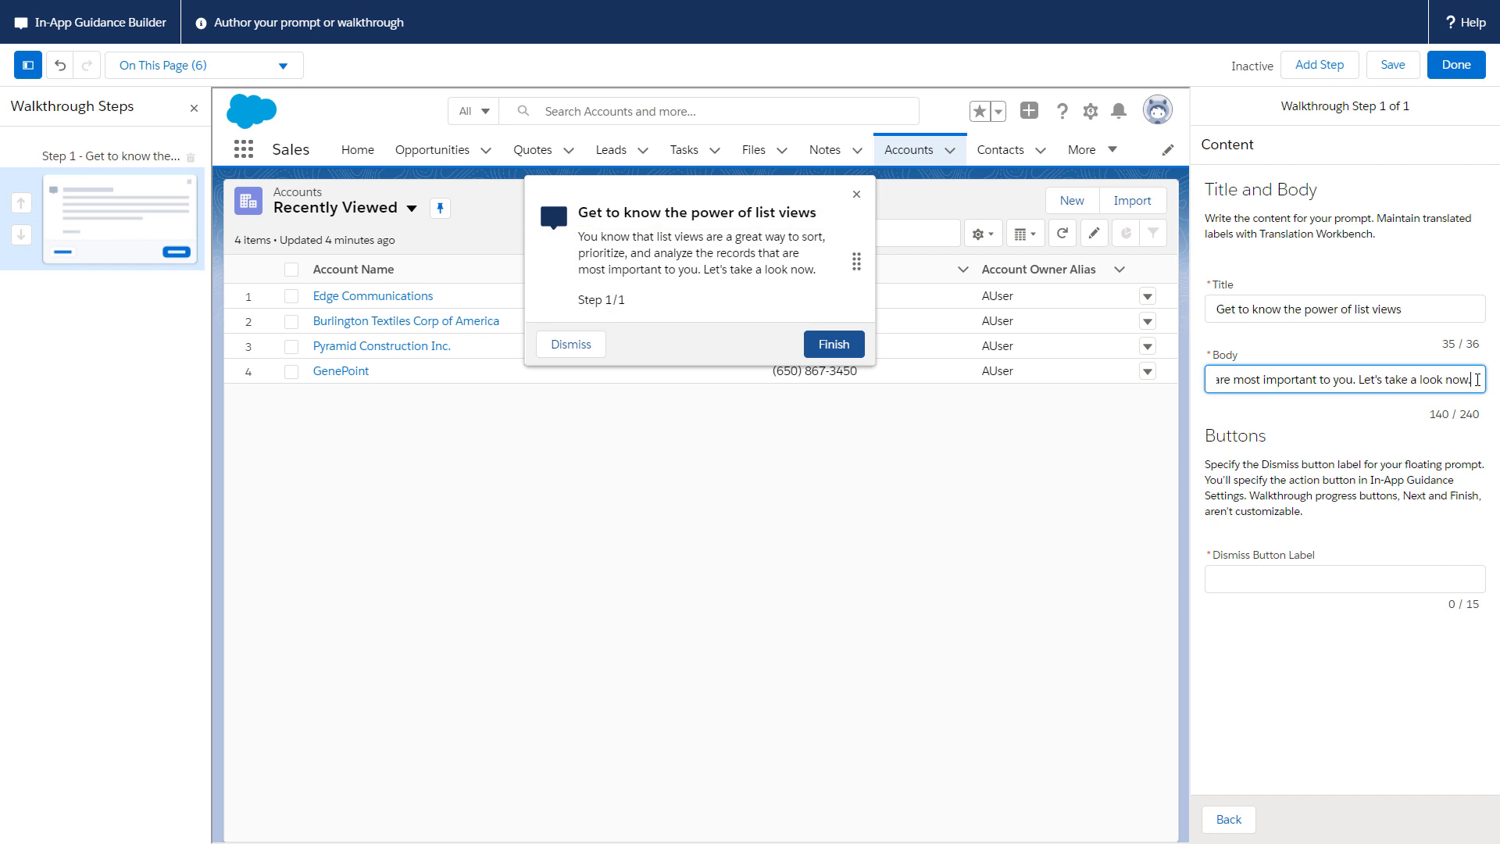
click(1458, 579)
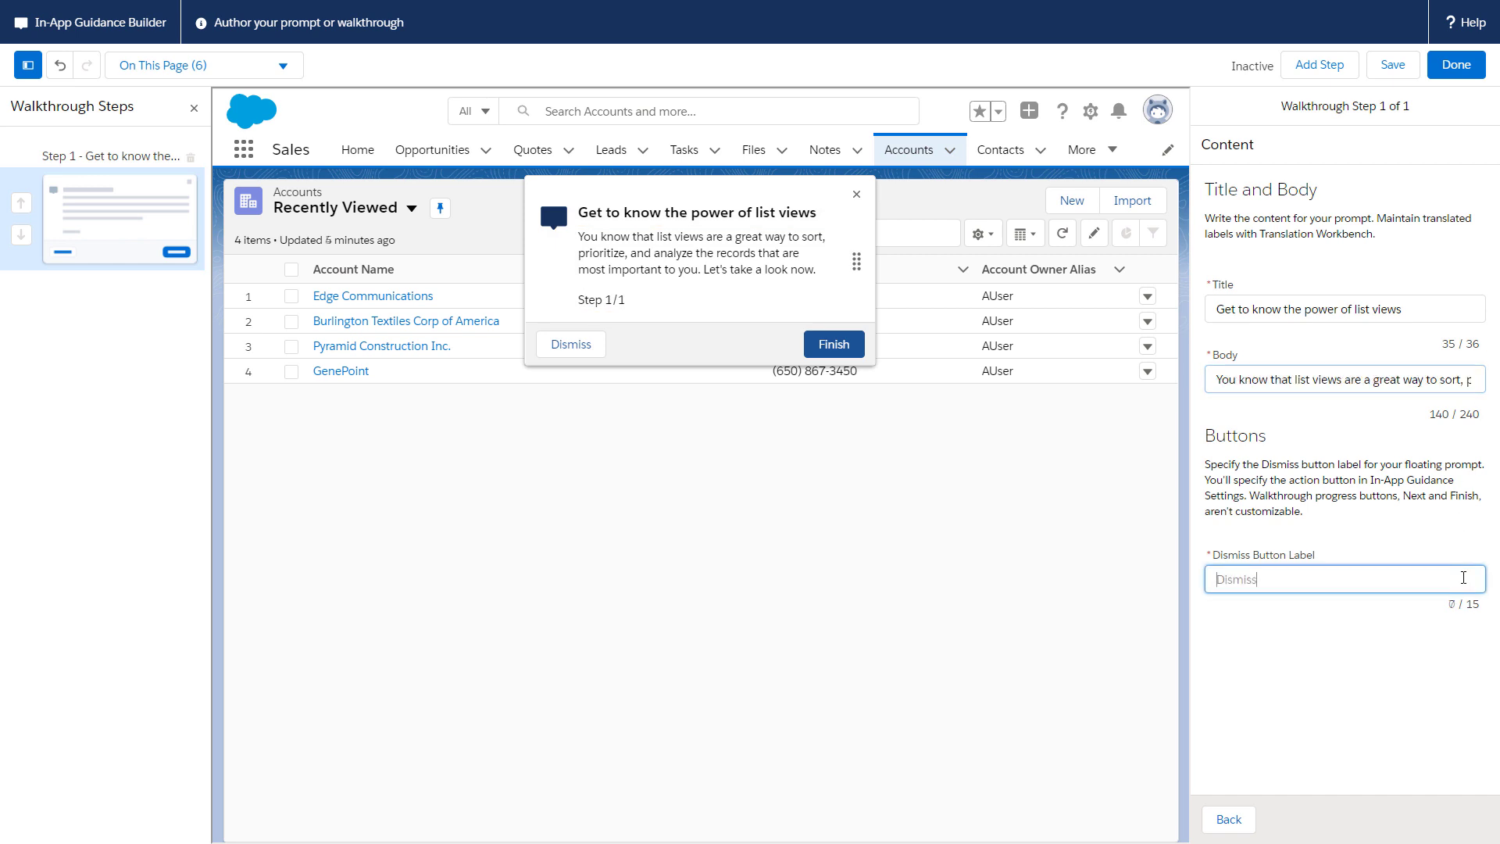
Step: Label the button 'Dismiss', add a Top Left step, move 'Change your view' to second, and save
text(Dismiss)
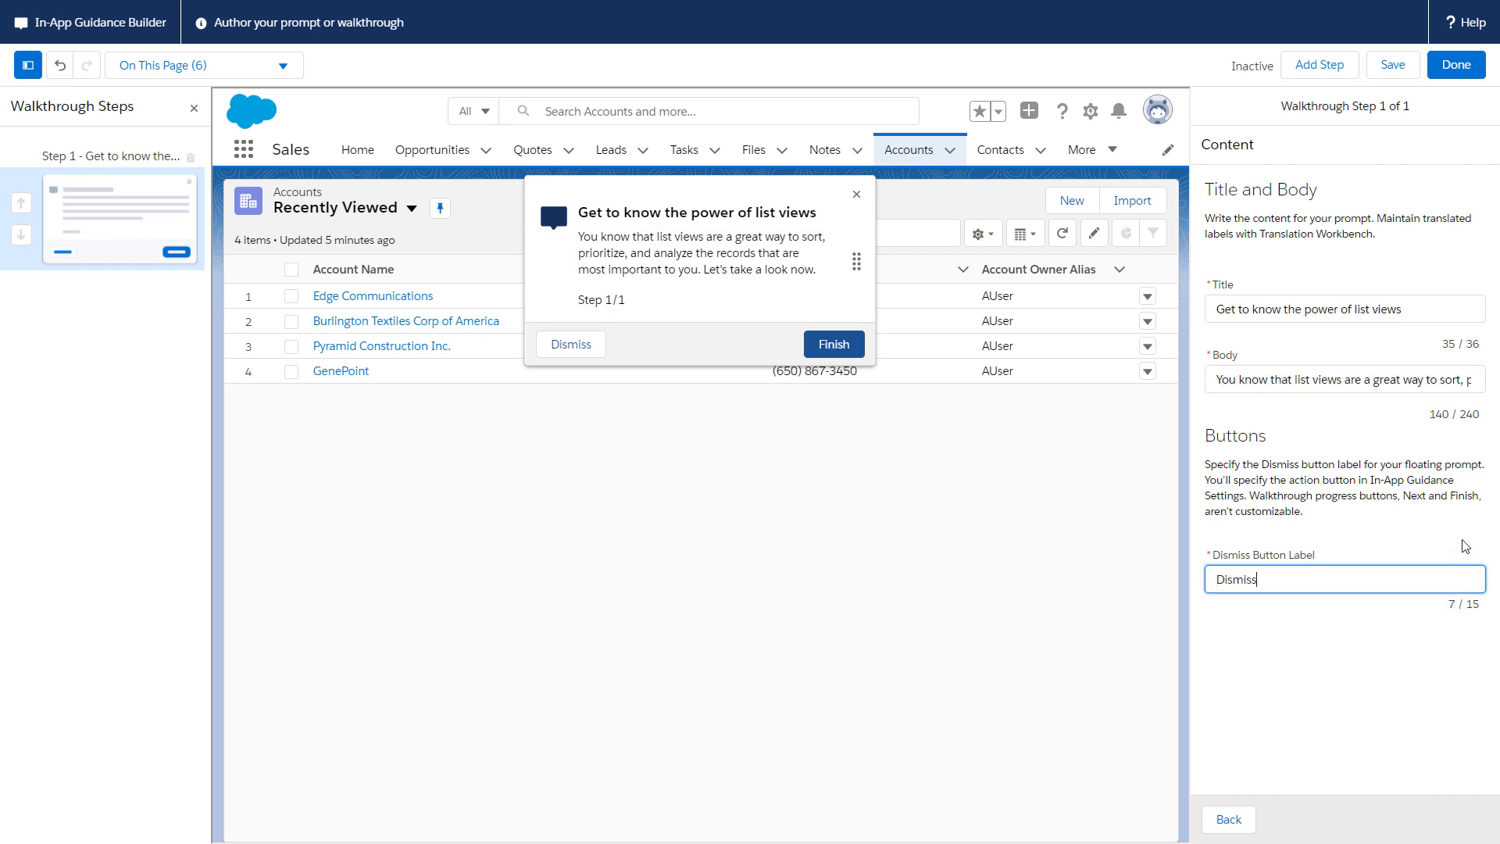
click(1343, 75)
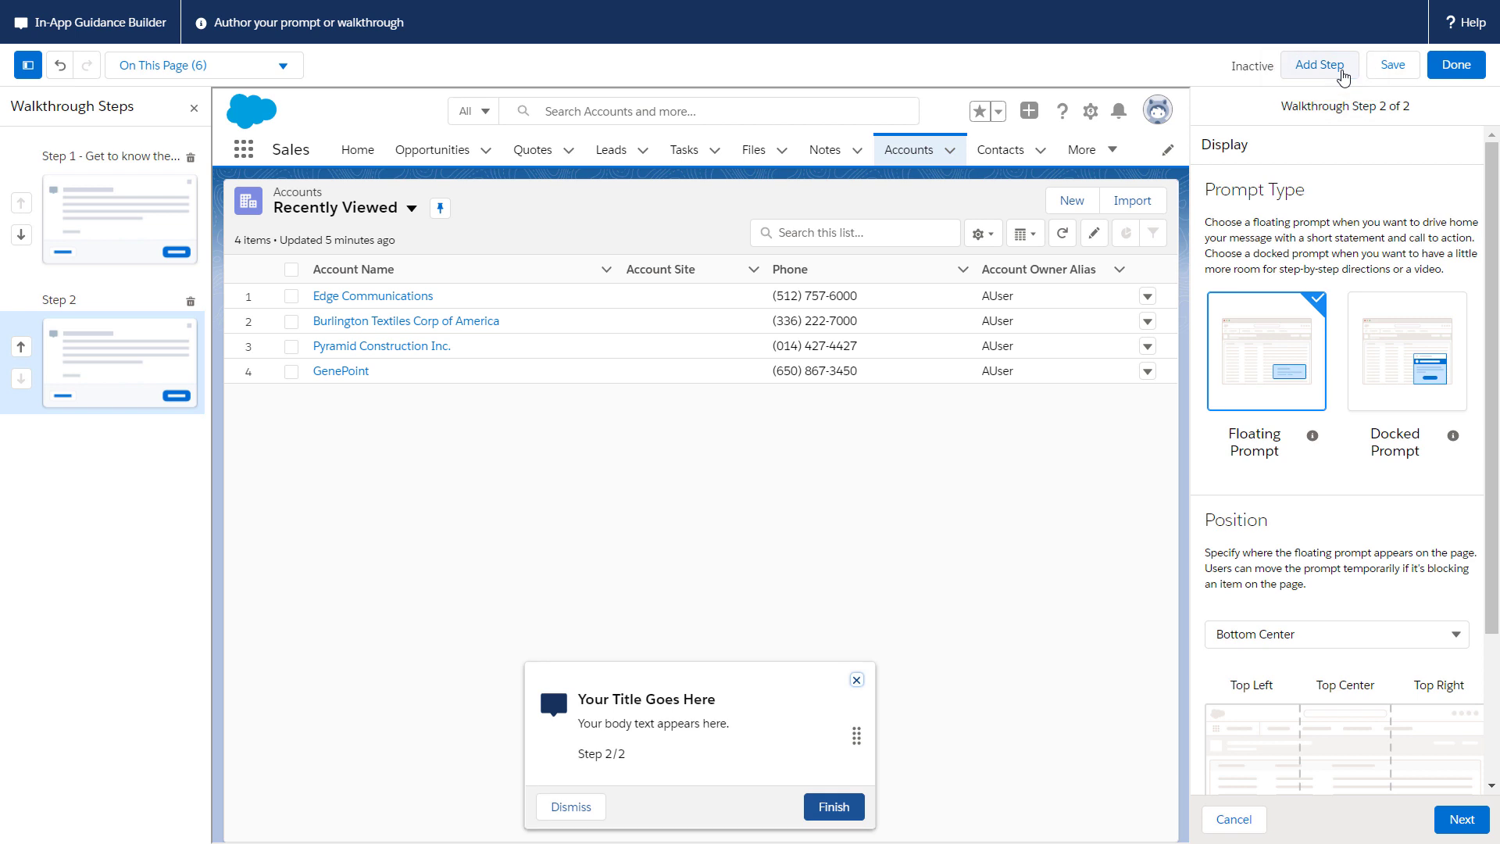
click(1416, 634)
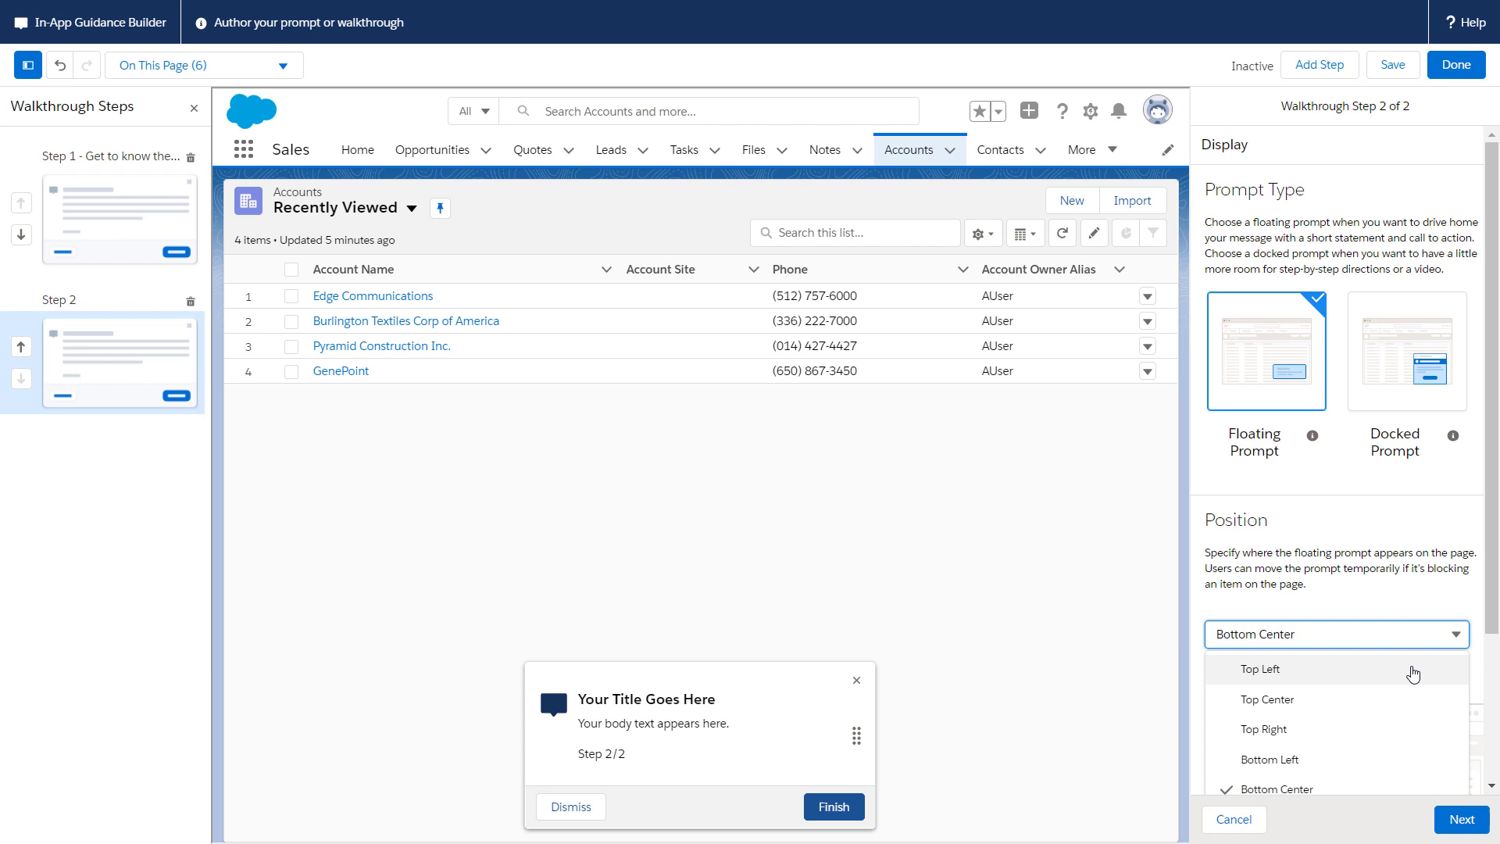
click(1415, 670)
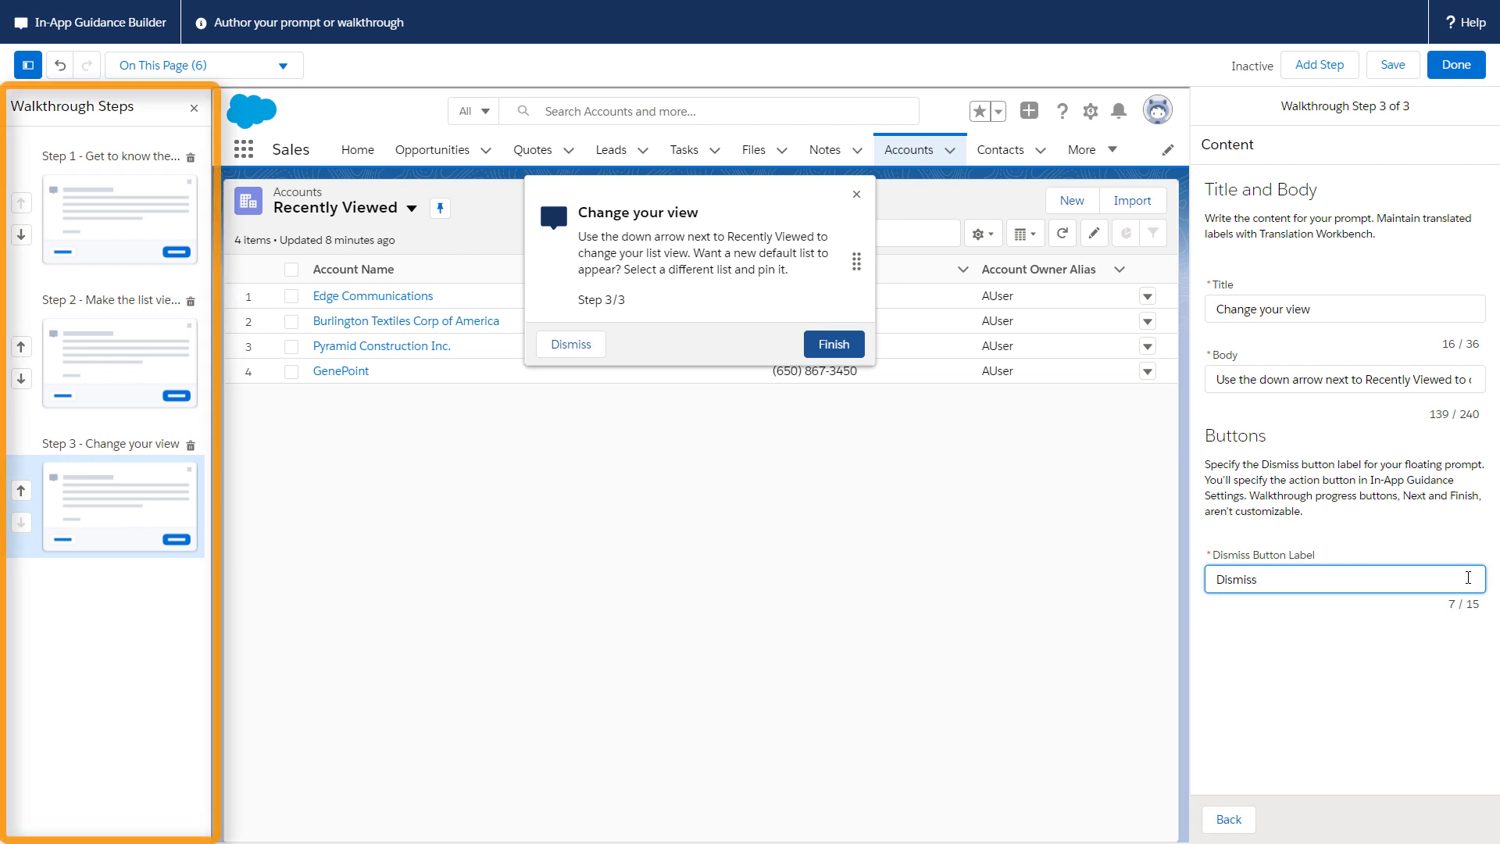
click(21, 492)
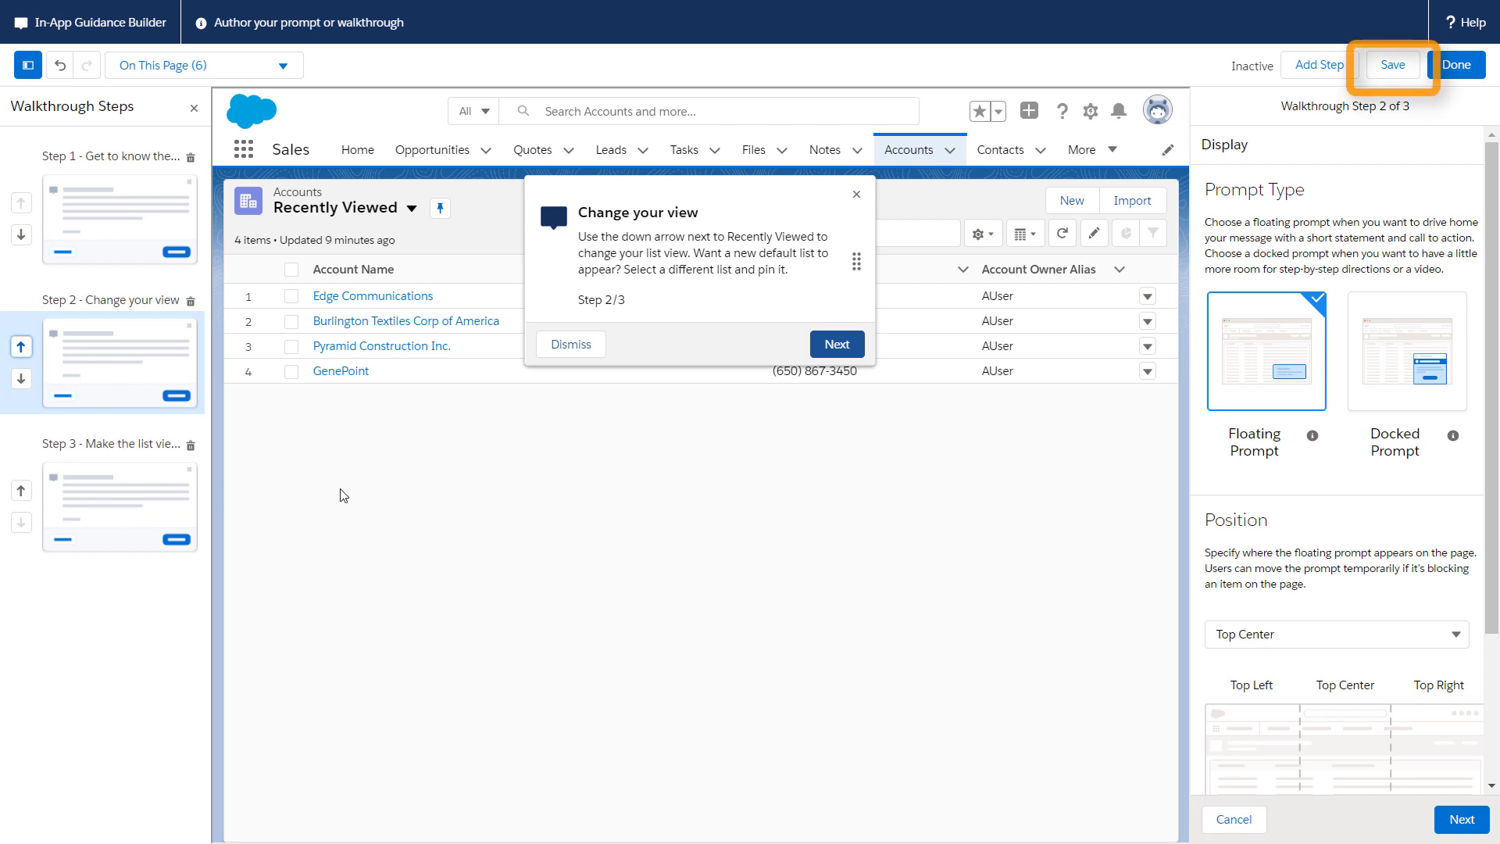
click(1375, 78)
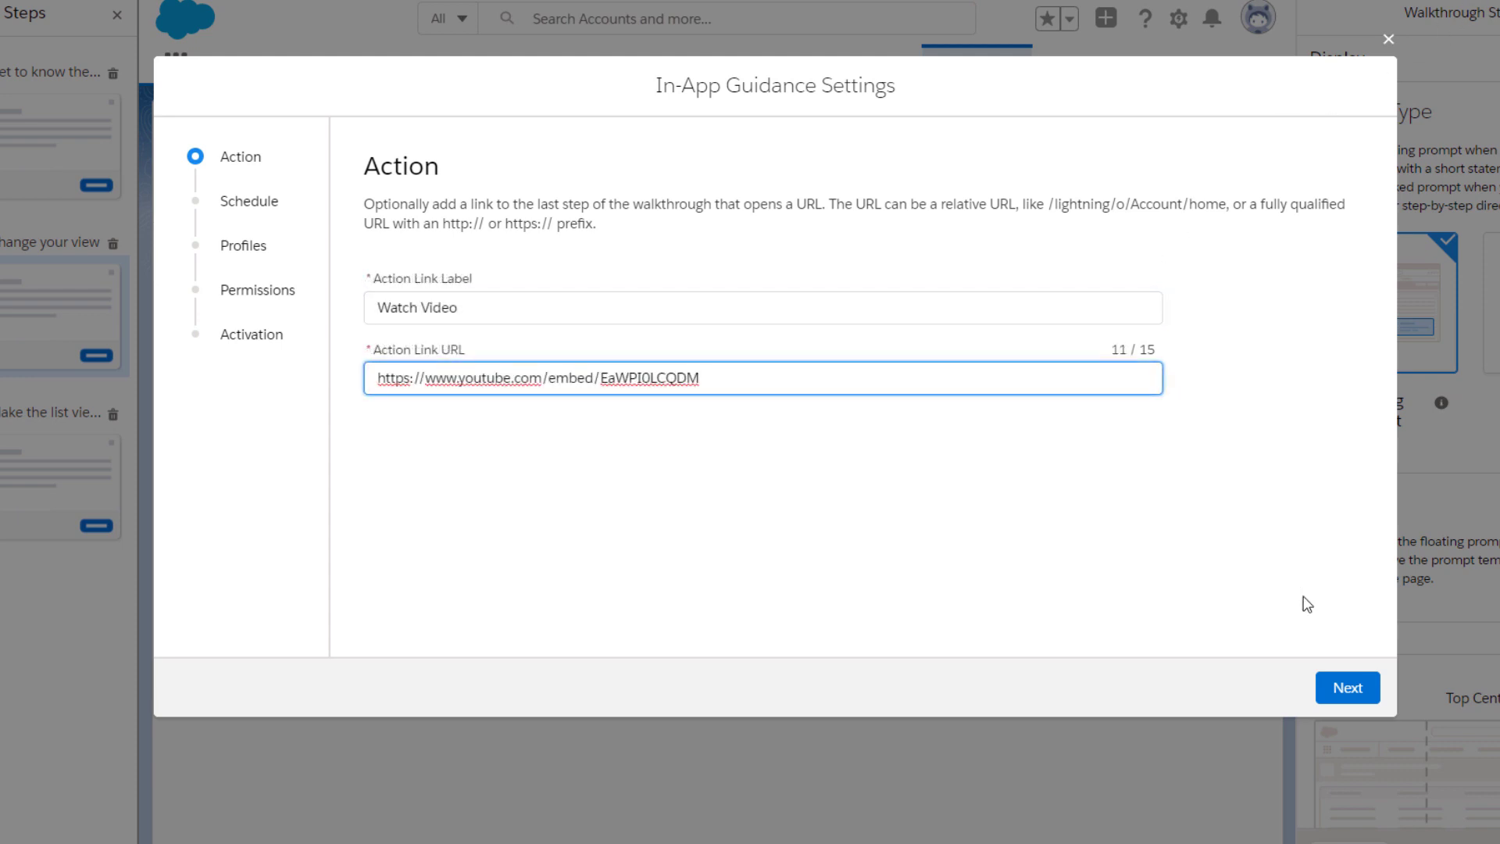
Step: Keep the Watch Video action link and schedule the walkthrough to show 2 times, 7 days apart
click(1334, 691)
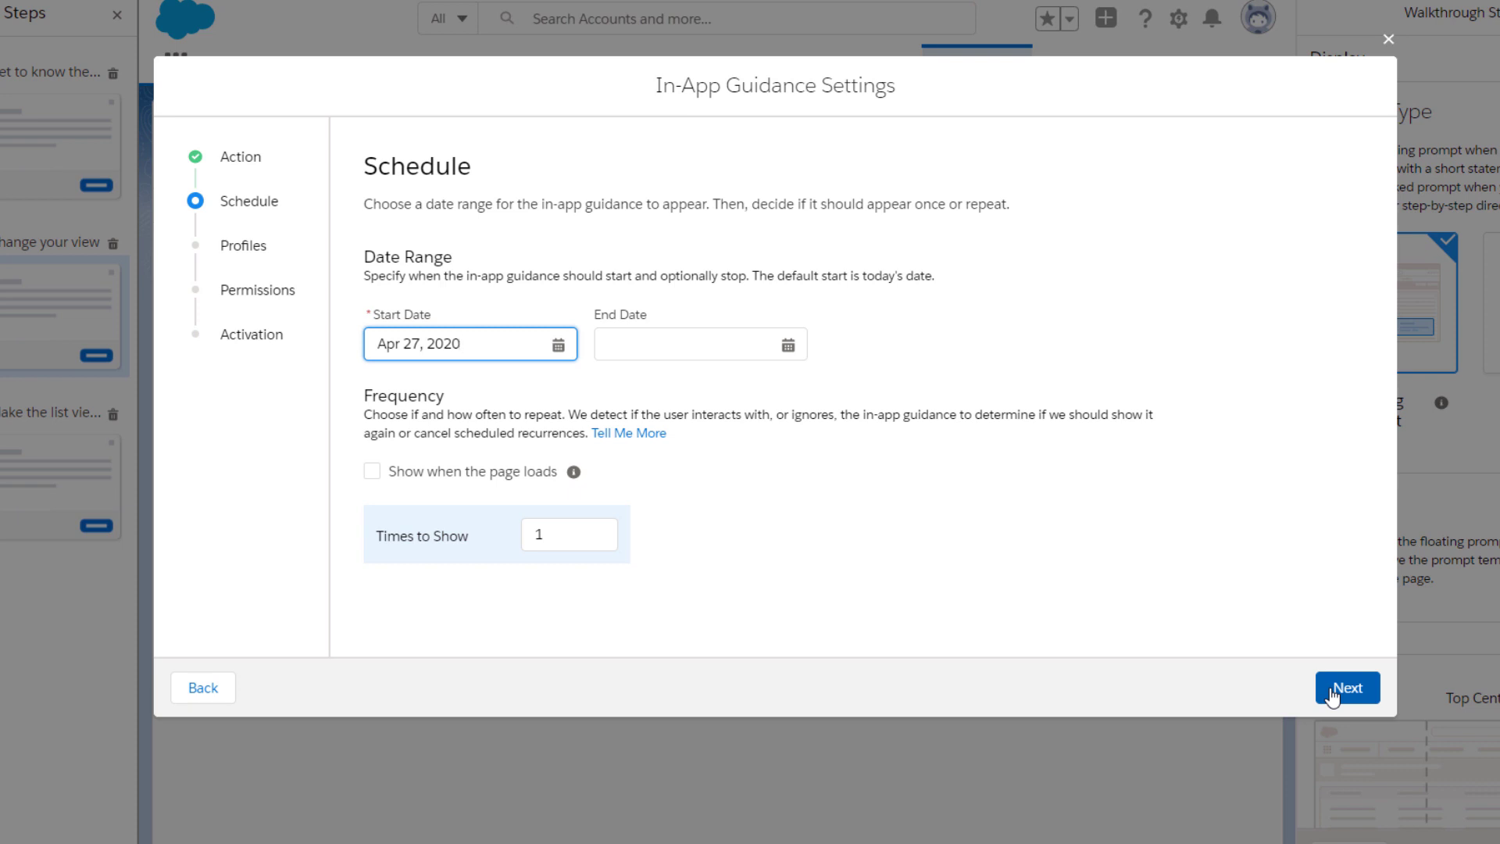
click(592, 533)
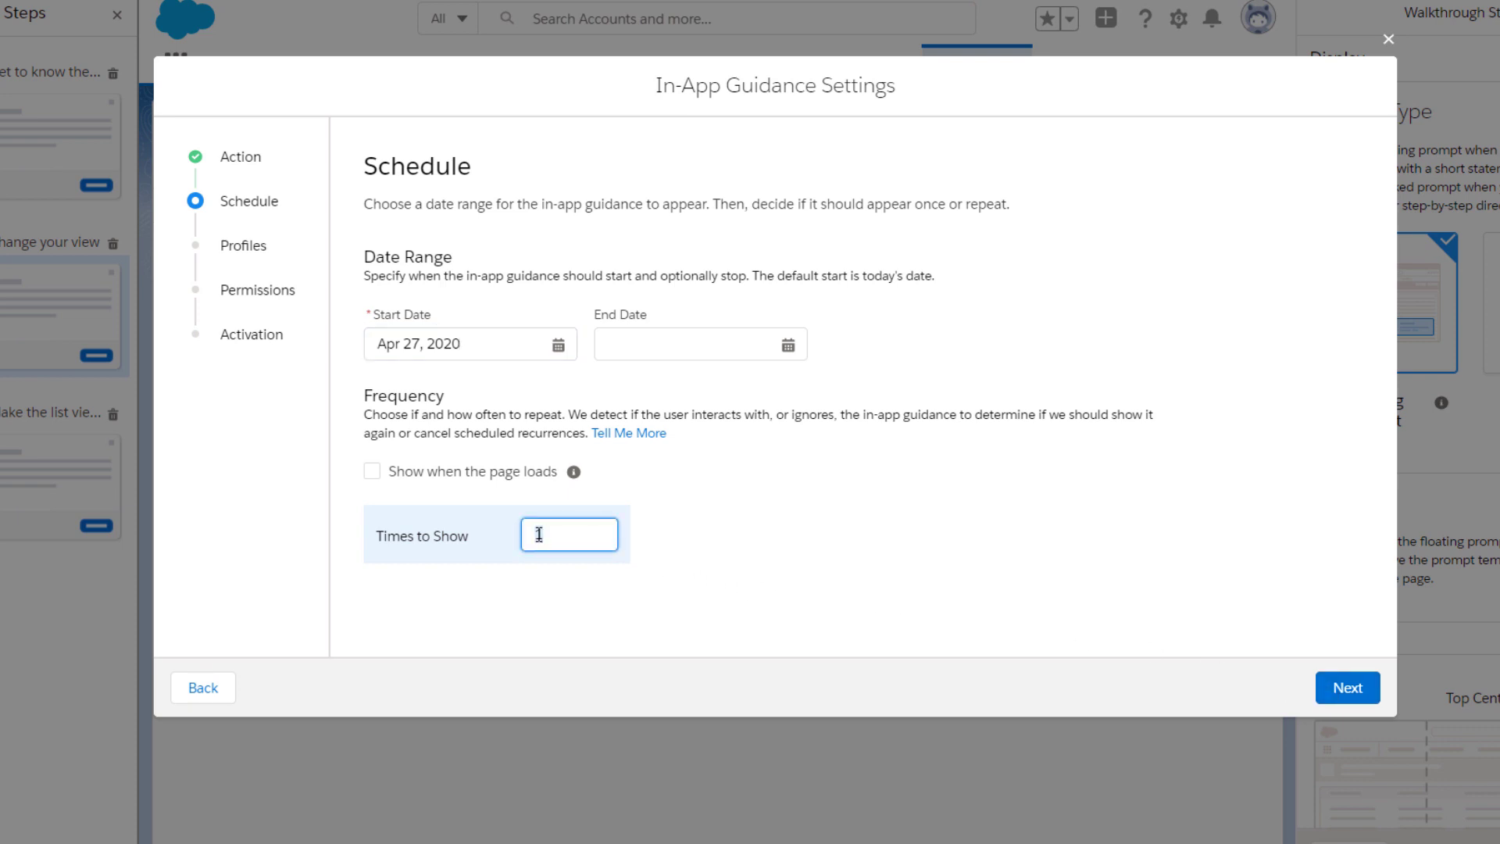
key(BackSpace)
text(2)
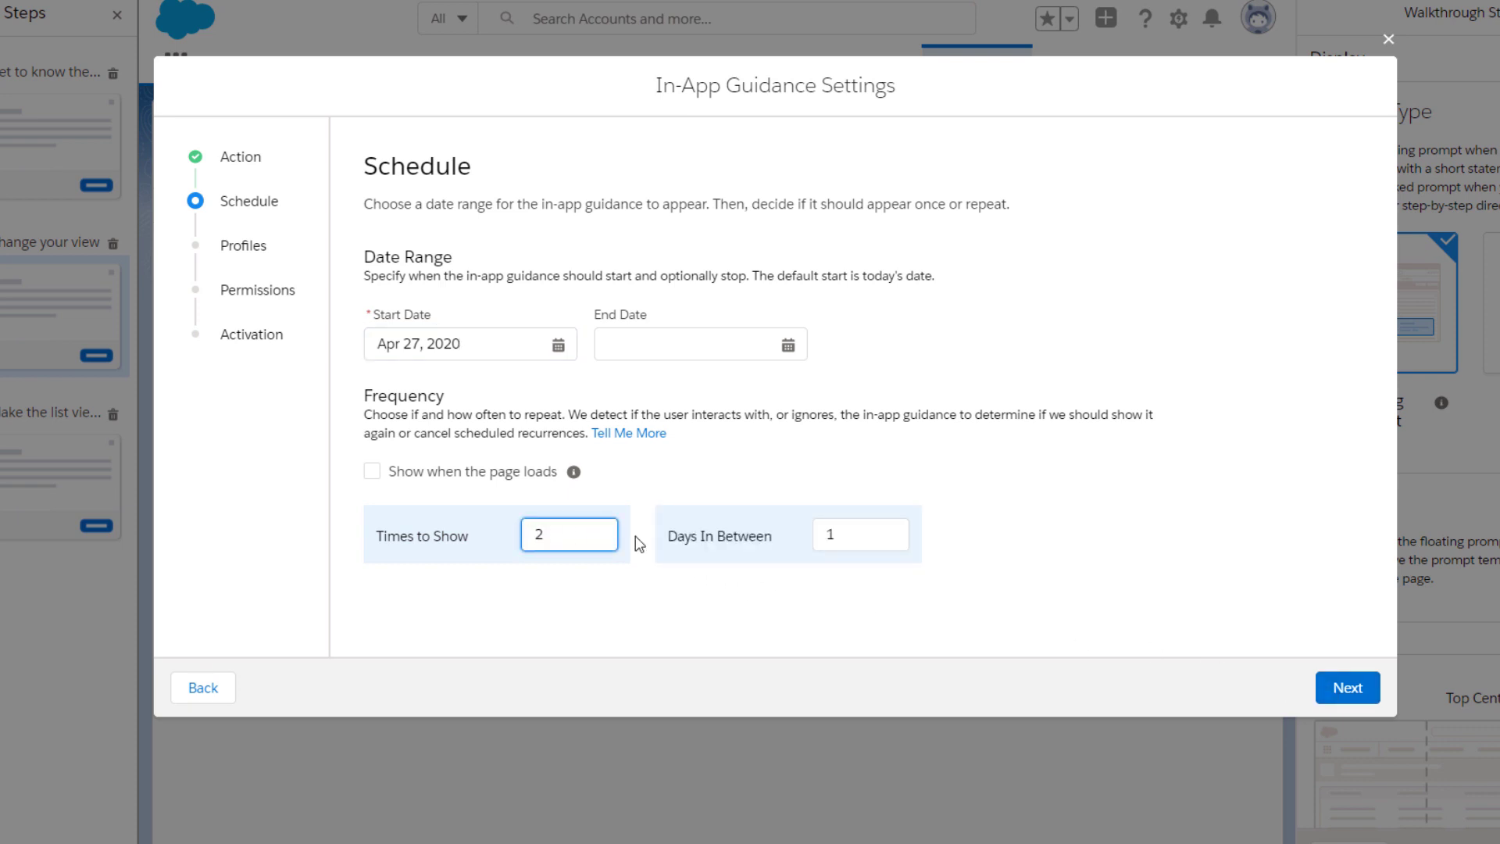
click(858, 535)
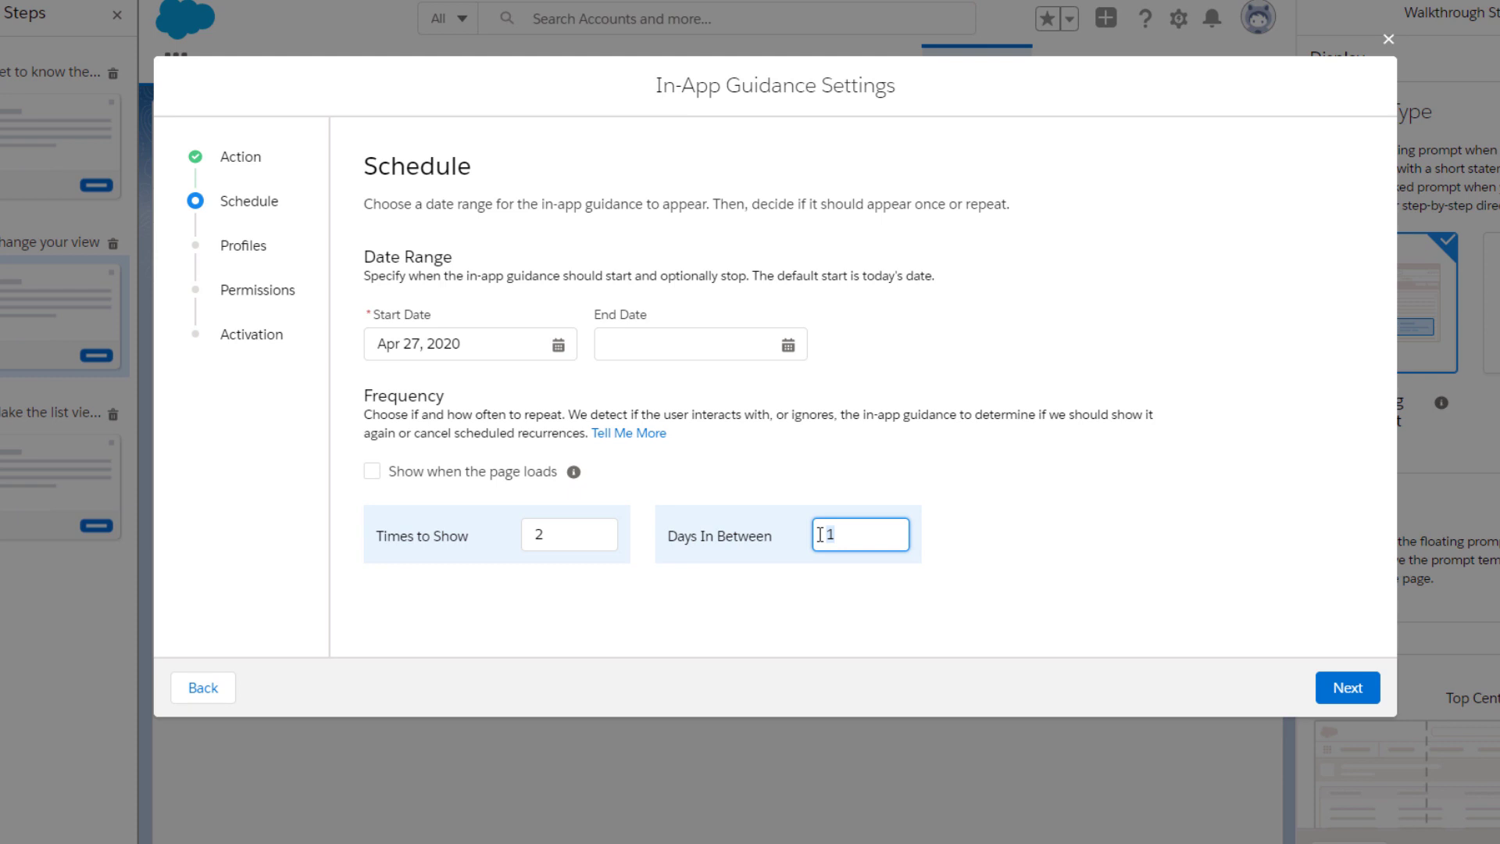
key(BackSpace)
text(7)
Step: Skip profile and permission limits; save it active as 'List View for Accounts' with a how-to description
click(1338, 691)
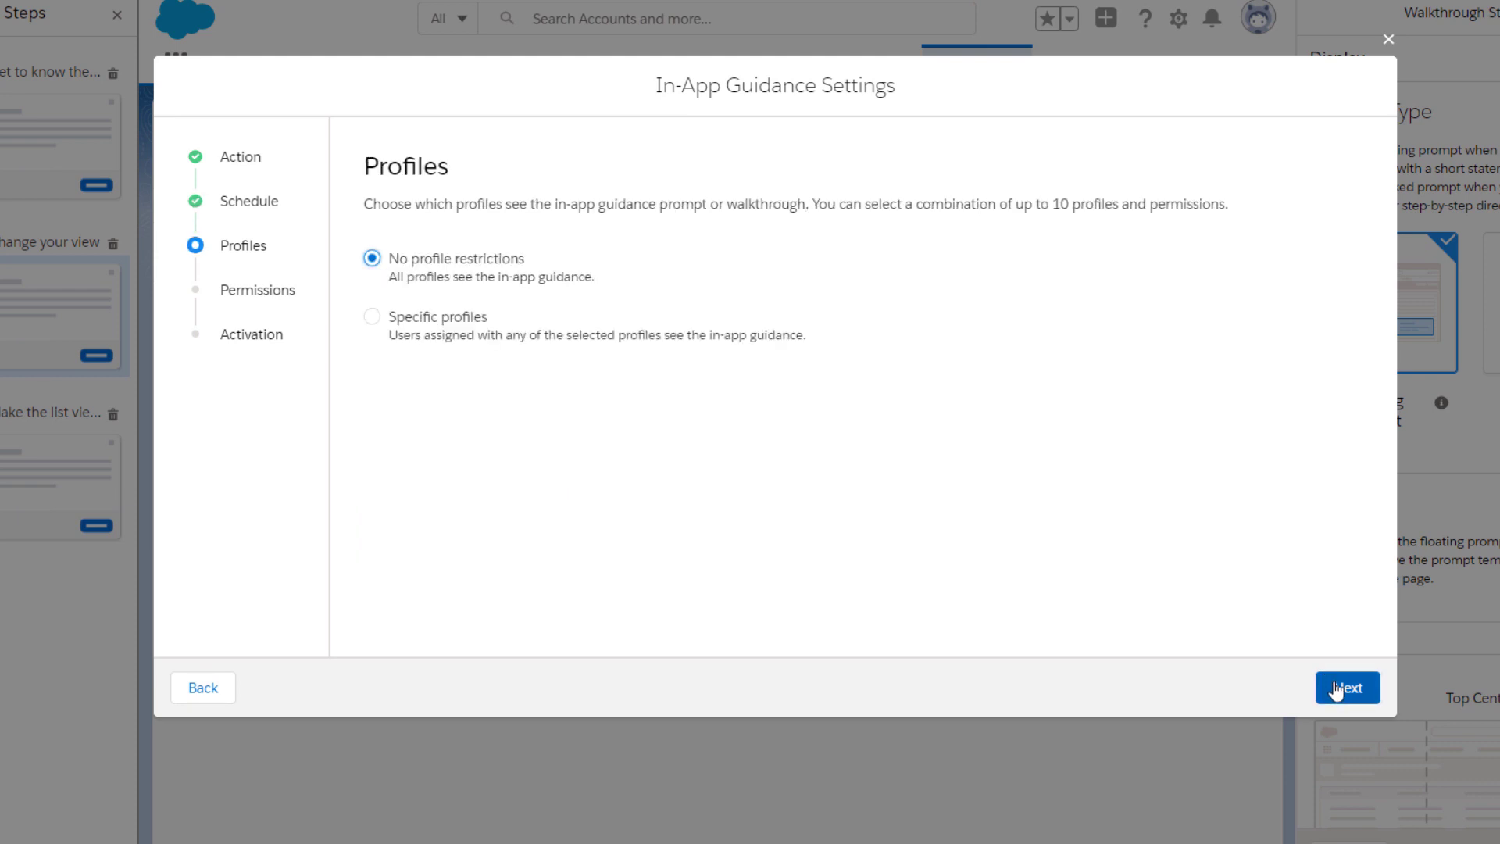
click(1338, 690)
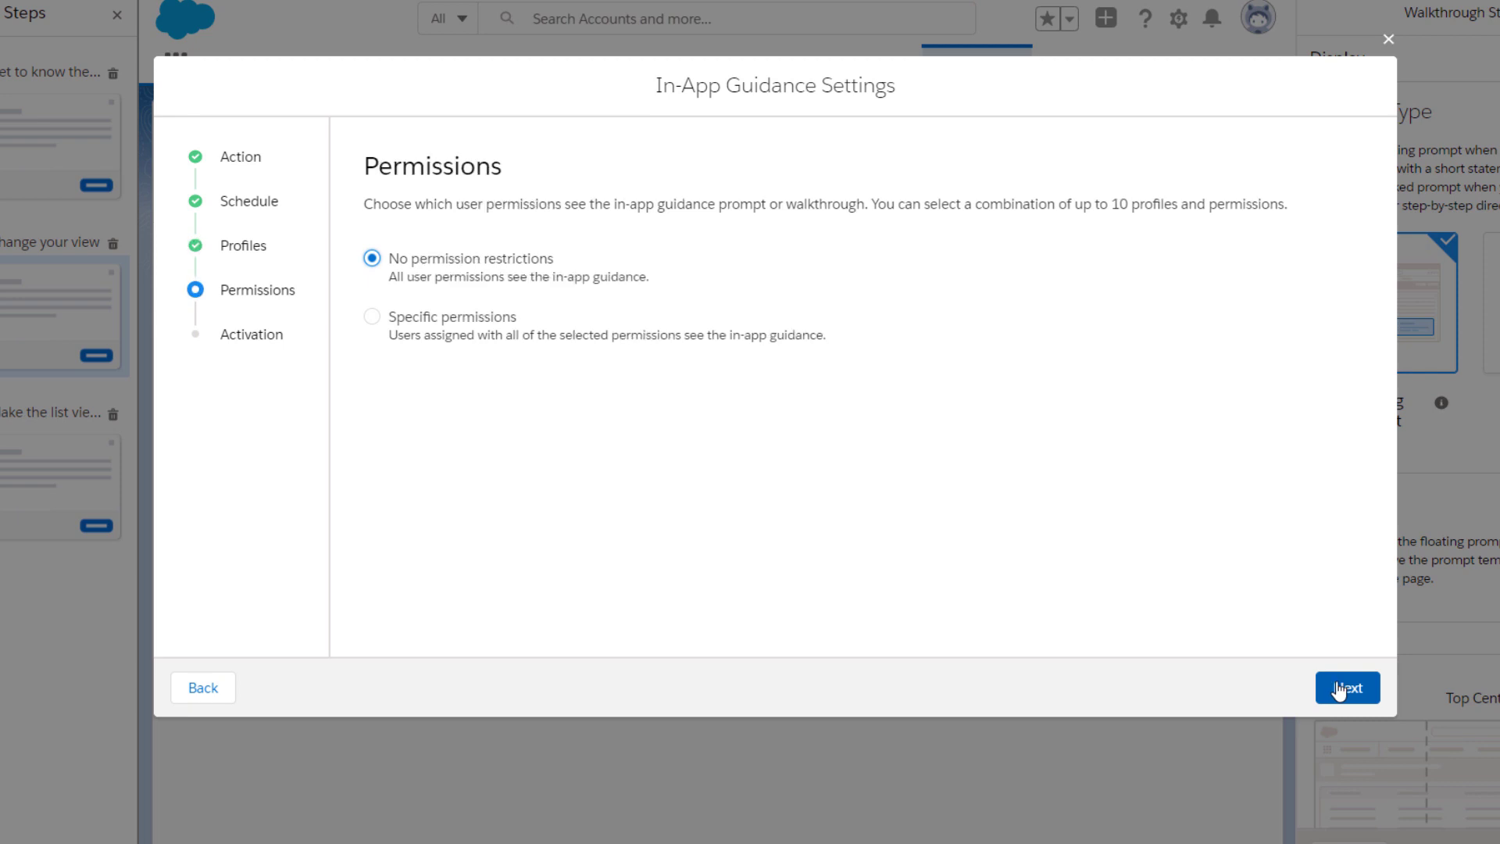
click(1339, 691)
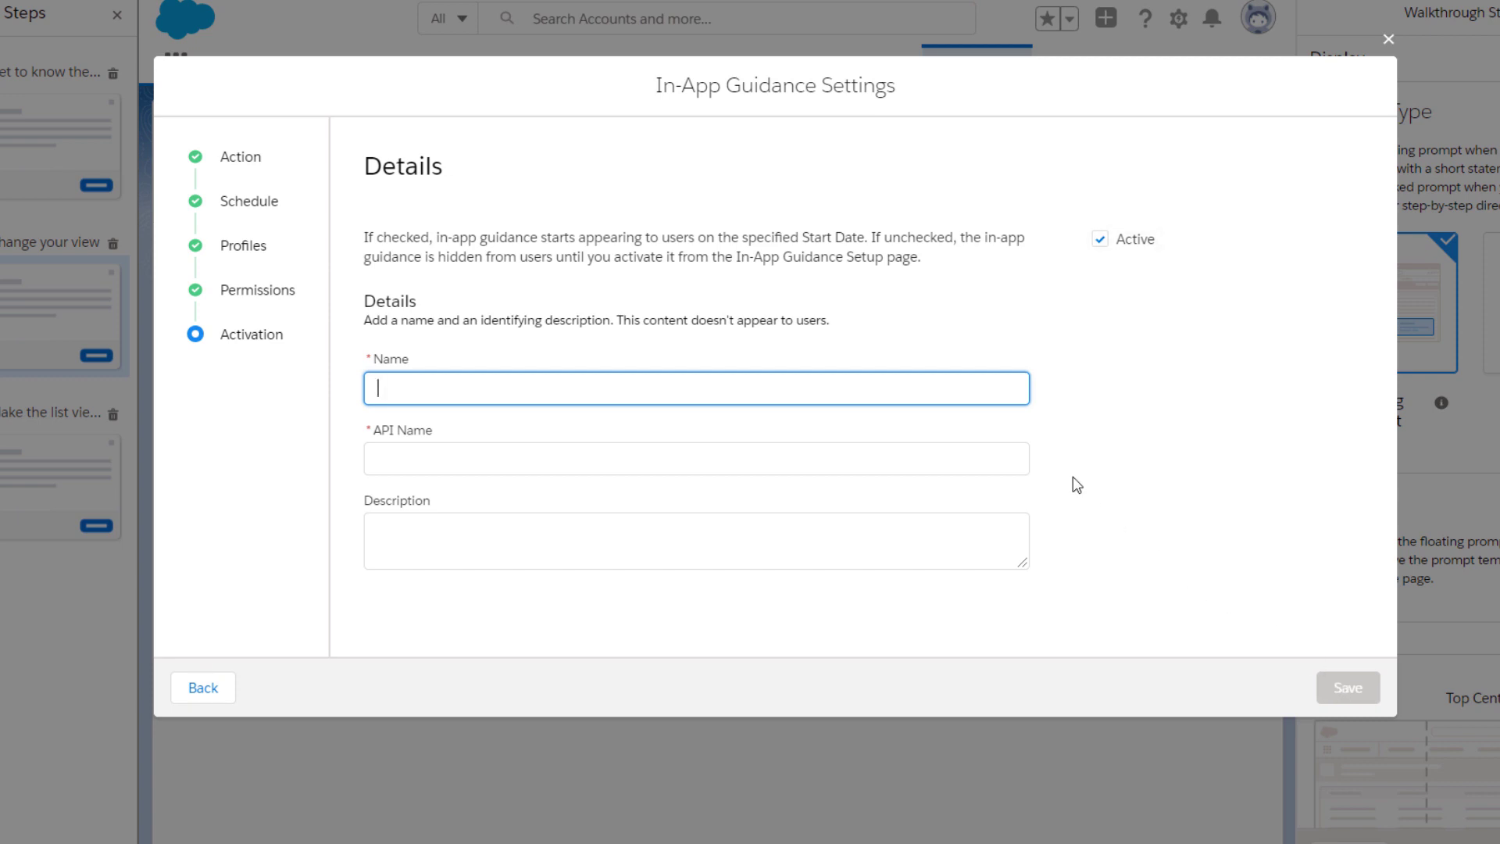
text(List View for Accounts)
click(983, 531)
text(How to use list views for the Account List)
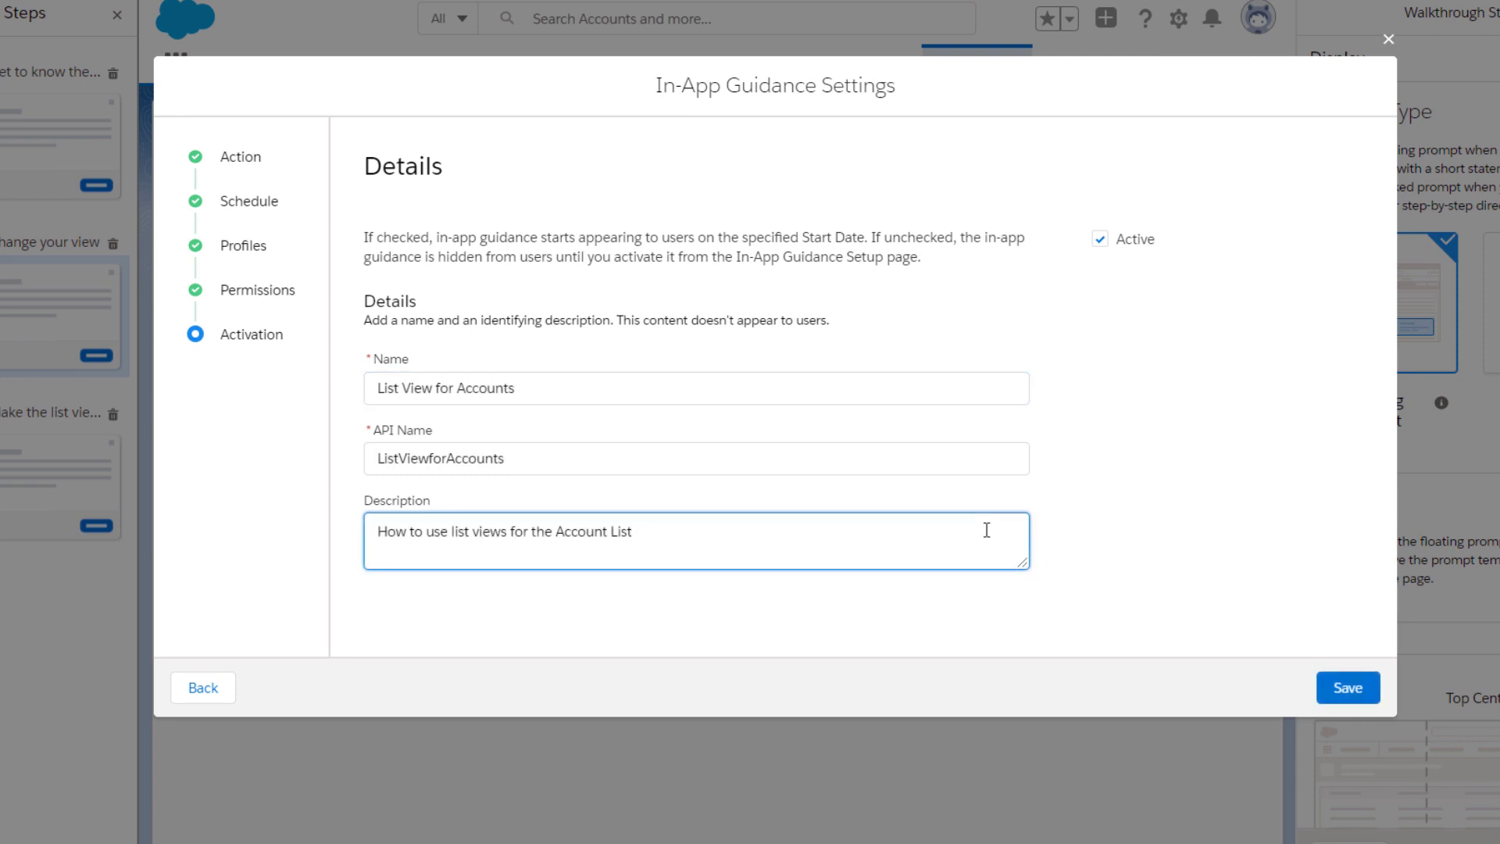
click(1346, 688)
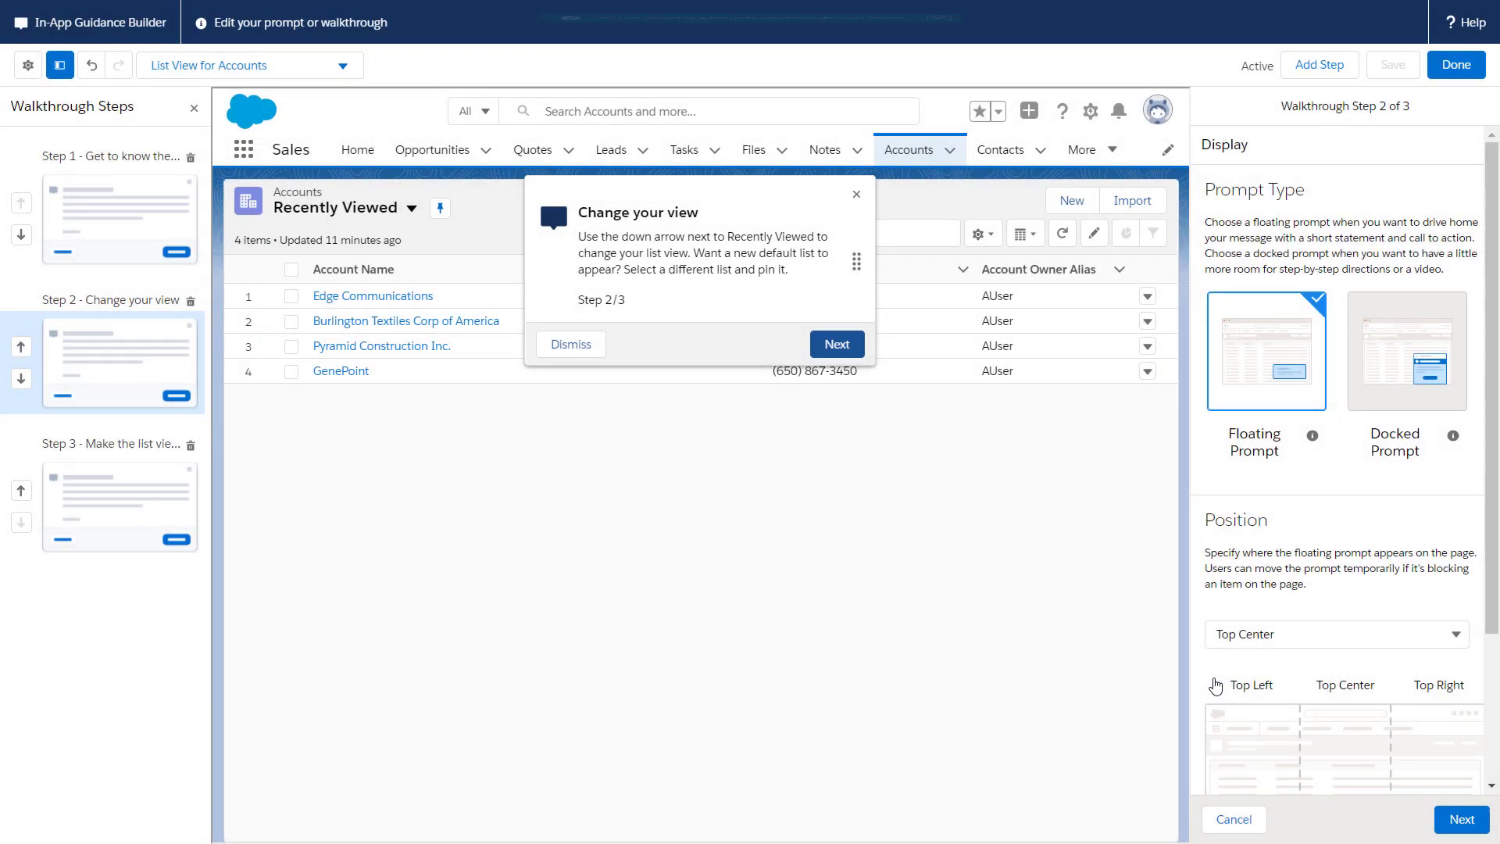
Step: Preview the three steps, including 'Change your view' and 'Make the list view your own', then finish
click(136, 236)
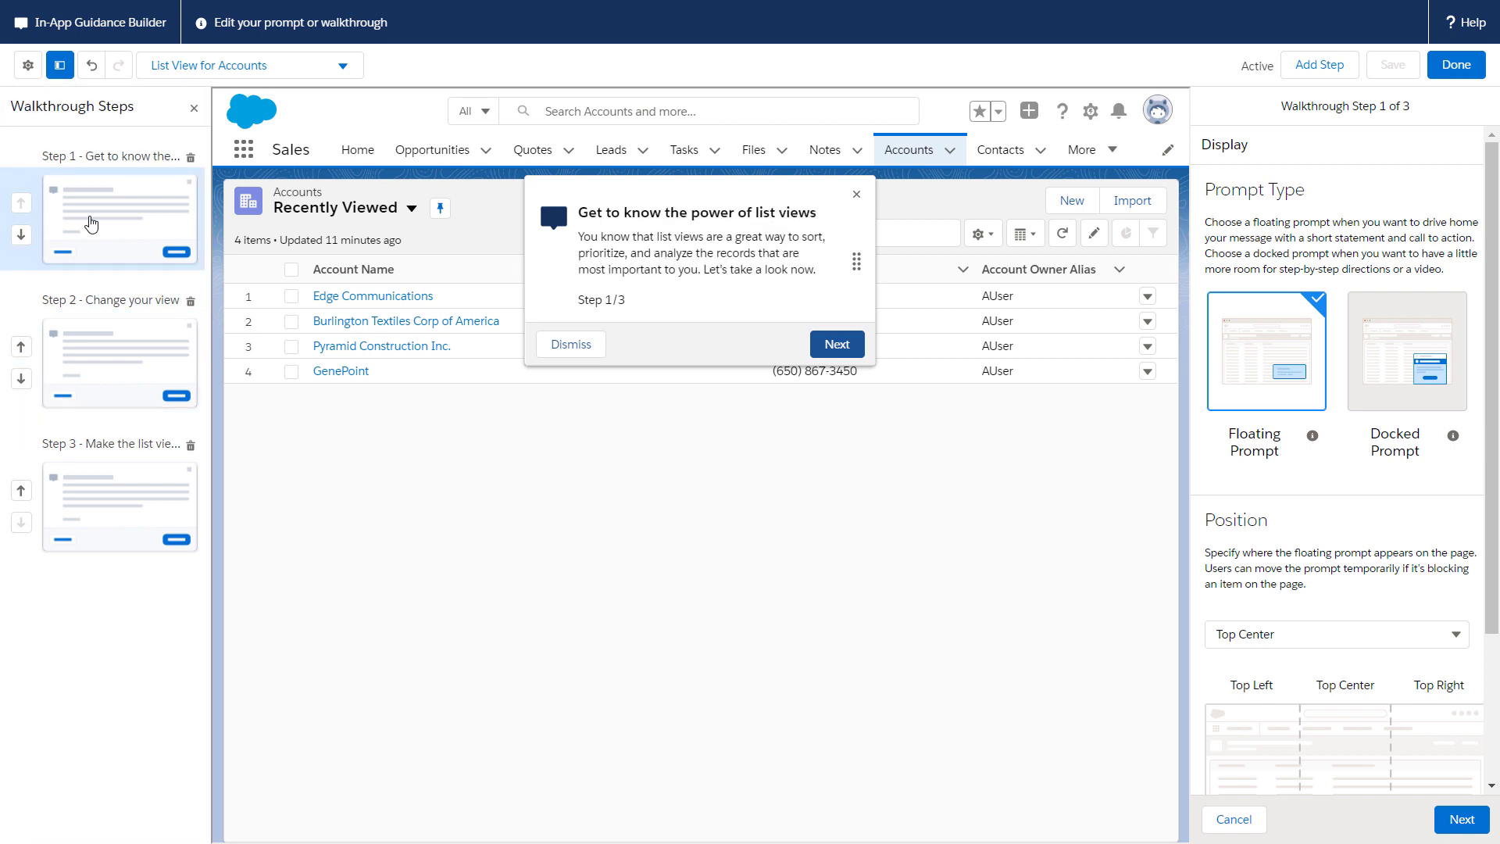
click(84, 344)
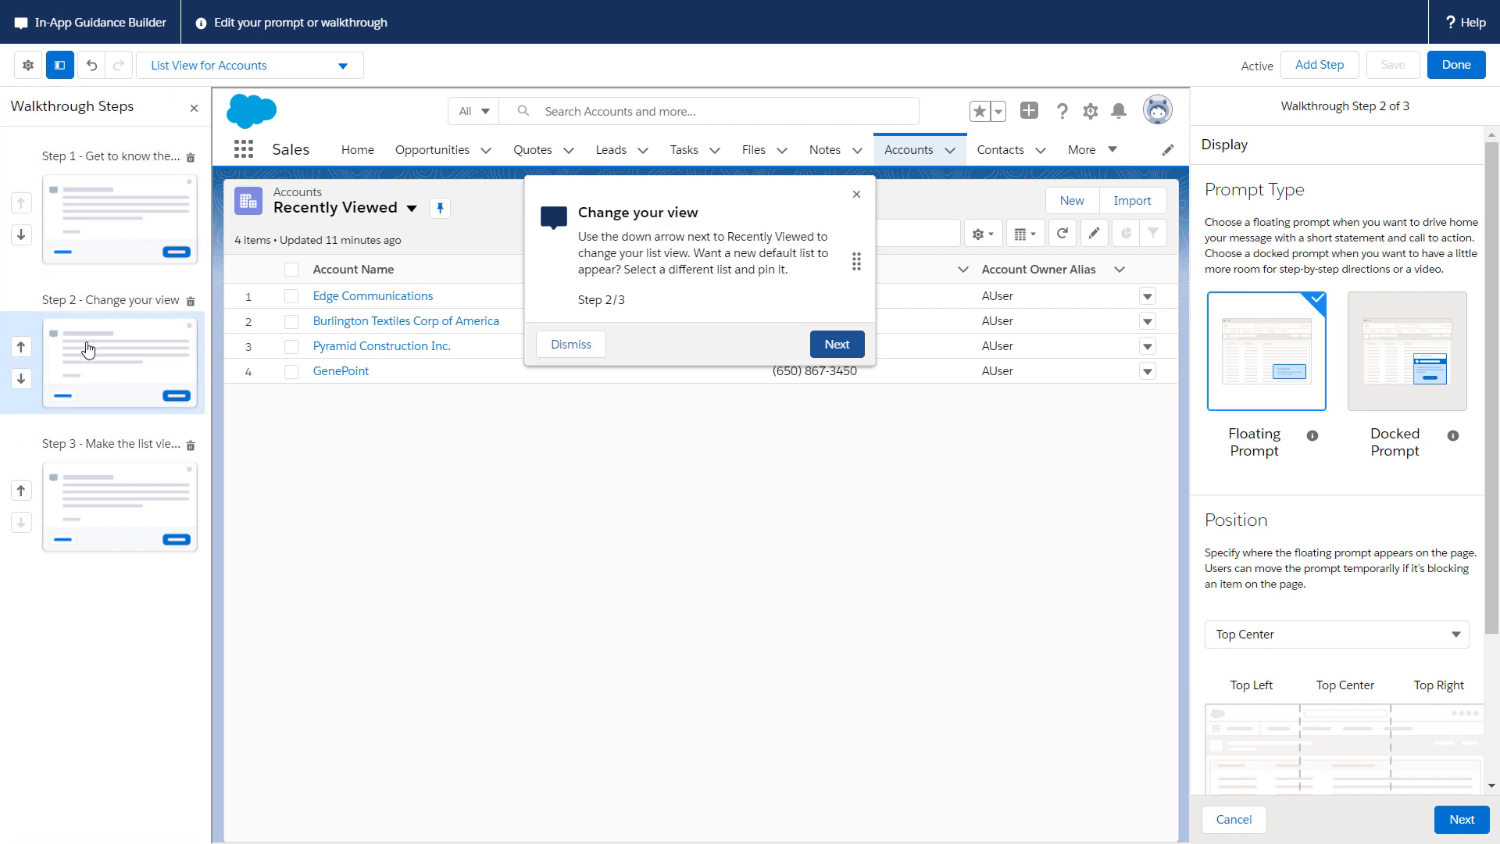
click(97, 488)
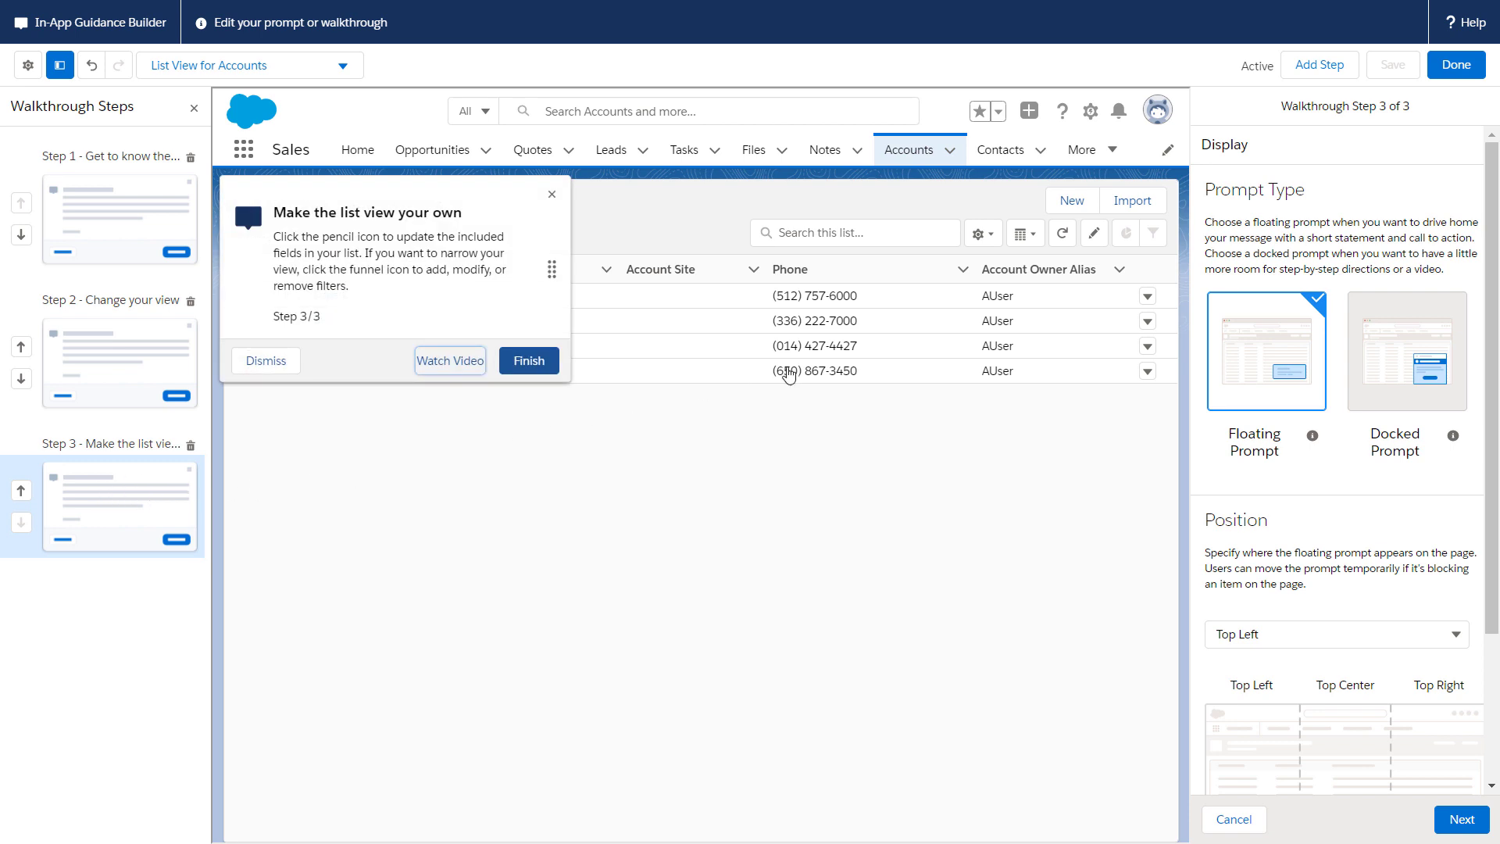
click(1450, 69)
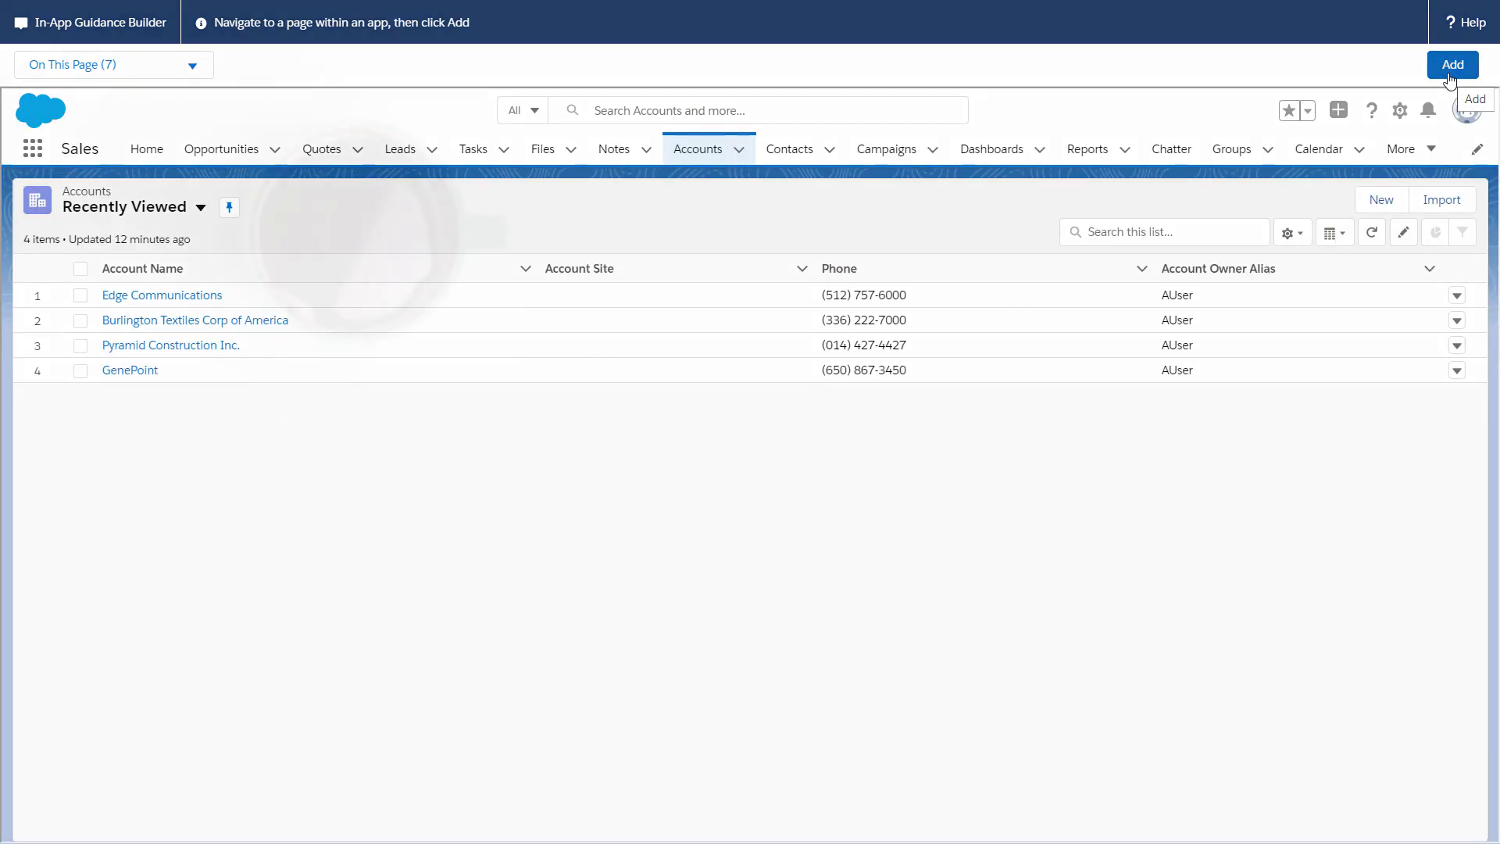